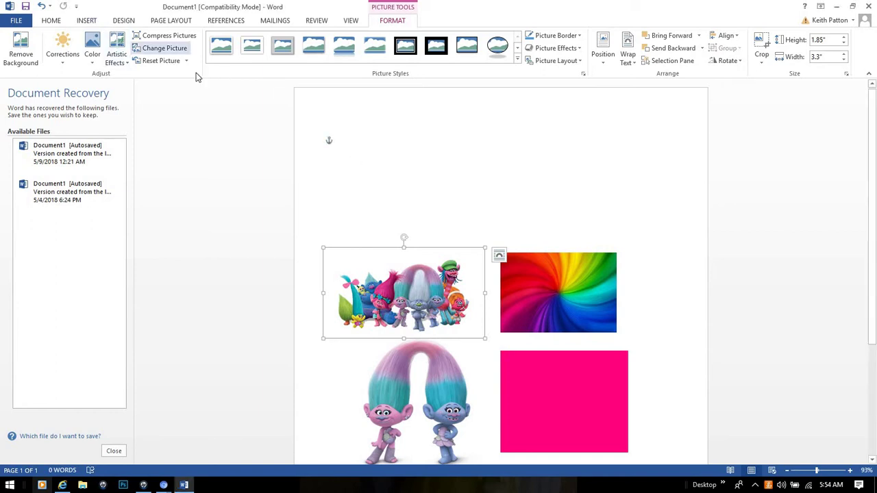
Step: Draw a rectangle across the top of the page
{"action": "left_click", "coordinate": [89, 22]}
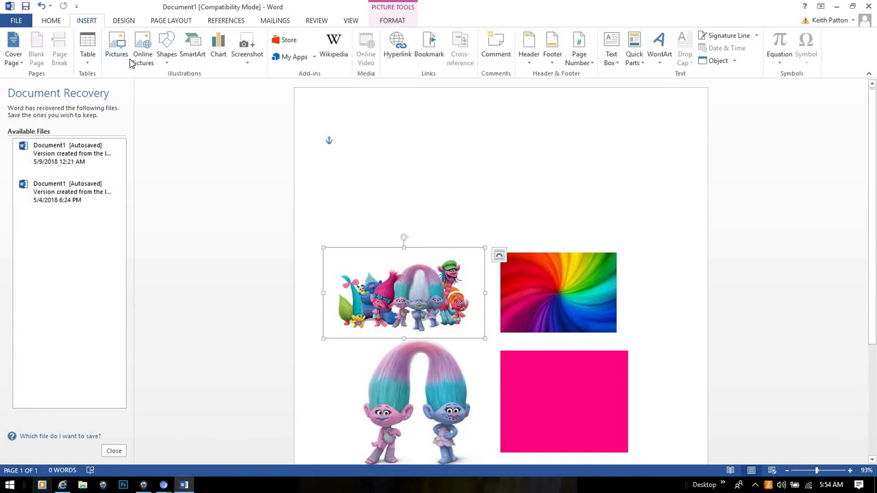
{"action": "left_click", "coordinate": [166, 49]}
{"action": "left_click", "coordinate": [194, 87]}
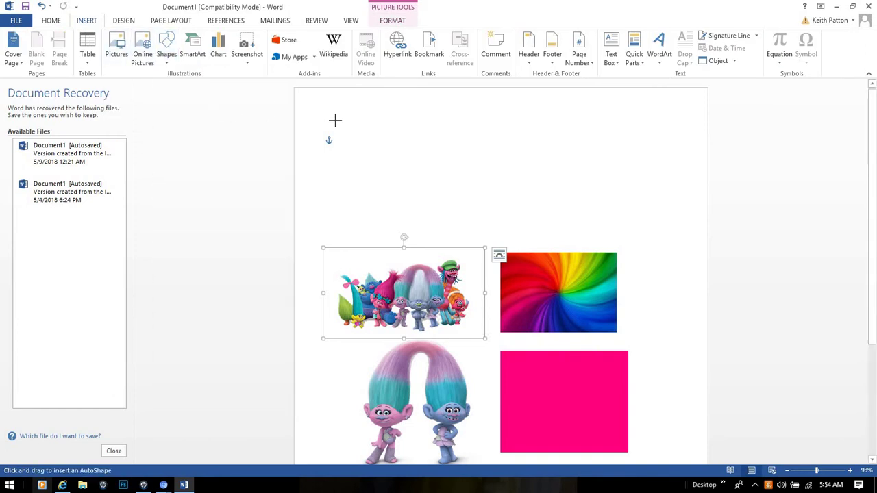
{"action": "left_click_drag", "start_coordinate": [323, 113], "coordinate": [675, 217]}
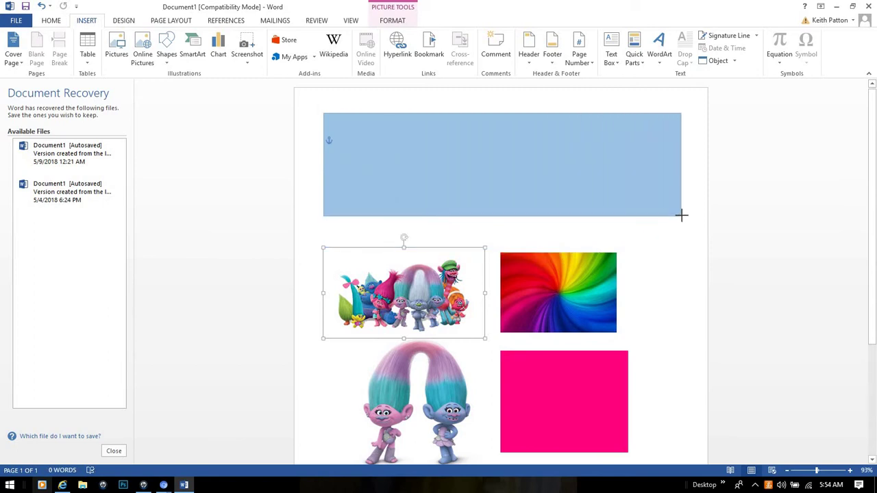
{"action": "left_click_drag", "start_coordinate": [674, 217], "coordinate": [682, 215]}
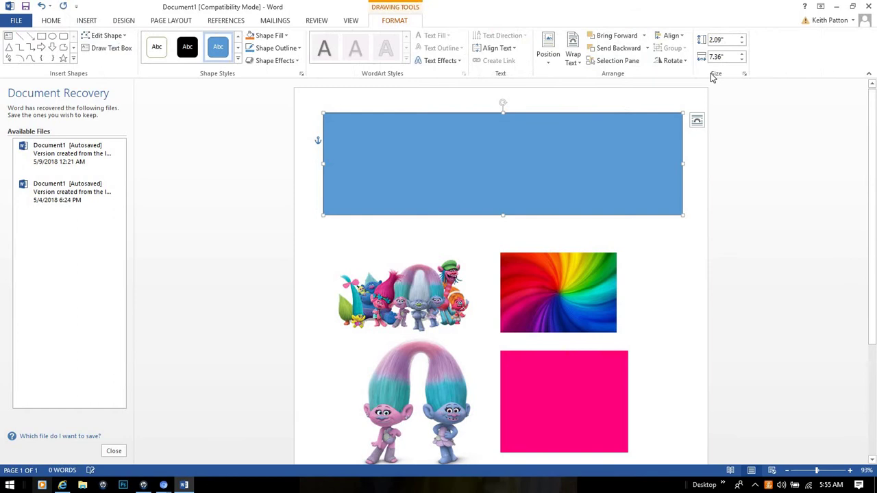
Step: Size the rectangle to 2 inches tall and 8 inches wide
{"action": "left_click", "coordinate": [727, 40]}
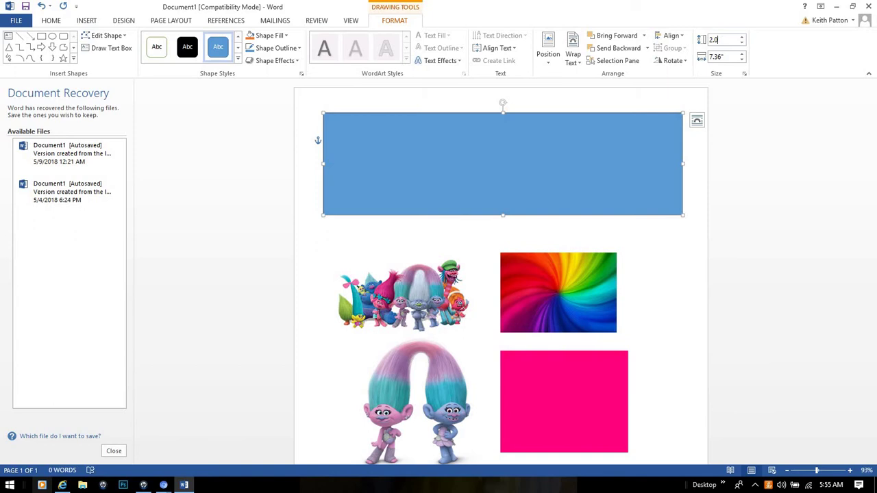
{"action": "type", "text": "2"}
{"action": "key", "text": "Return"}
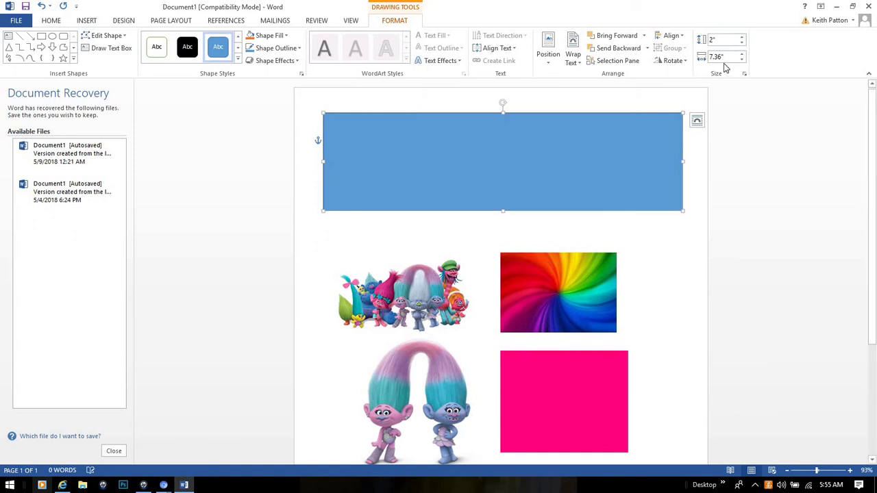
{"action": "left_click", "coordinate": [728, 58]}
{"action": "type", "text": "8"}
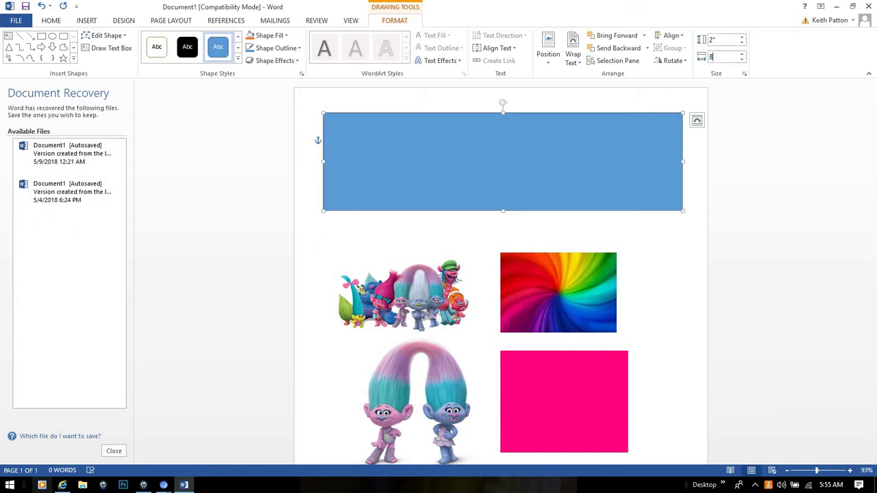
{"action": "key", "text": "Return"}
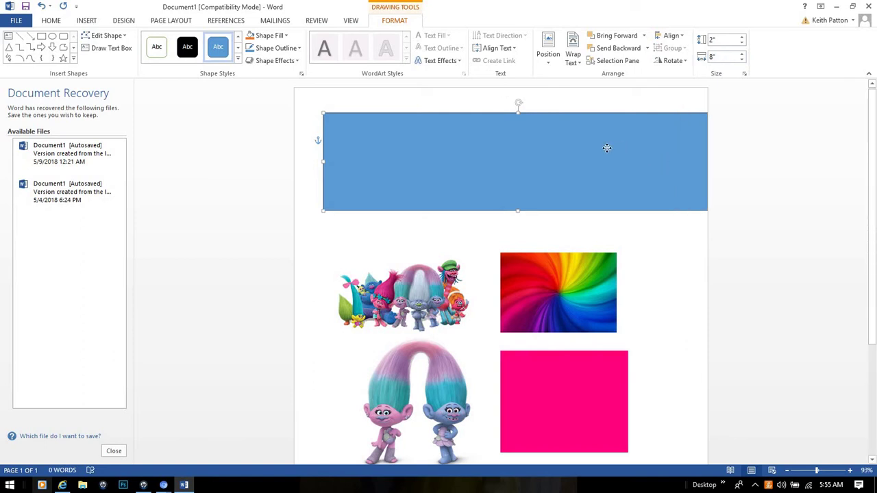
Step: Set the rectangle to No Fill and move the rainbow picture up toward it
{"action": "left_click", "coordinate": [280, 39]}
{"action": "left_click", "coordinate": [267, 130]}
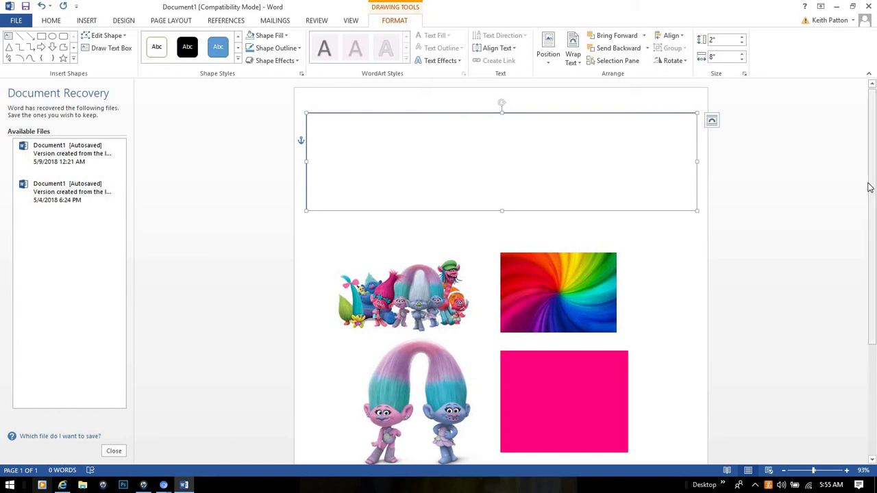
{"action": "scroll", "coordinate": [865, 225], "scroll_direction": "down", "scroll_amount": 1}
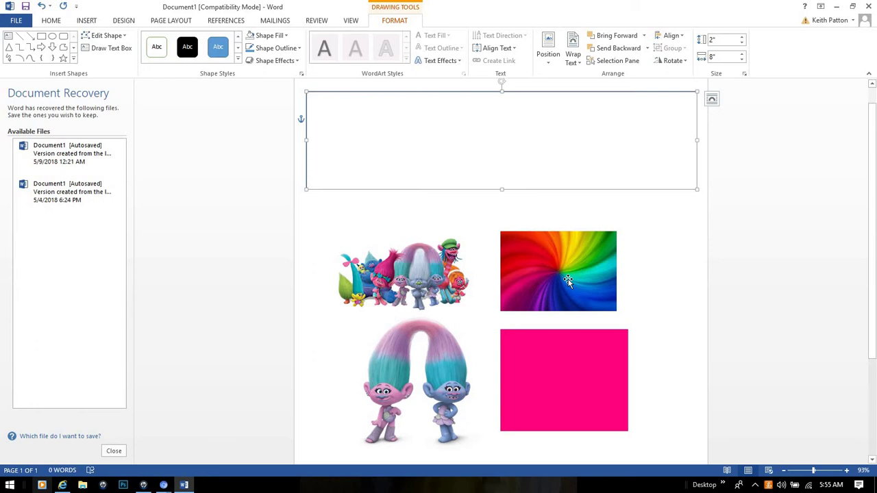
{"action": "mouse_move", "coordinate": [566, 279]}
{"action": "left_mouse_down"}
{"action": "mouse_move", "coordinate": [659, 141]}
{"action": "mouse_move", "coordinate": [354, 135]}
{"action": "mouse_move", "coordinate": [642, 135]}
{"action": "mouse_move", "coordinate": [576, 272]}
{"action": "left_mouse_up"}
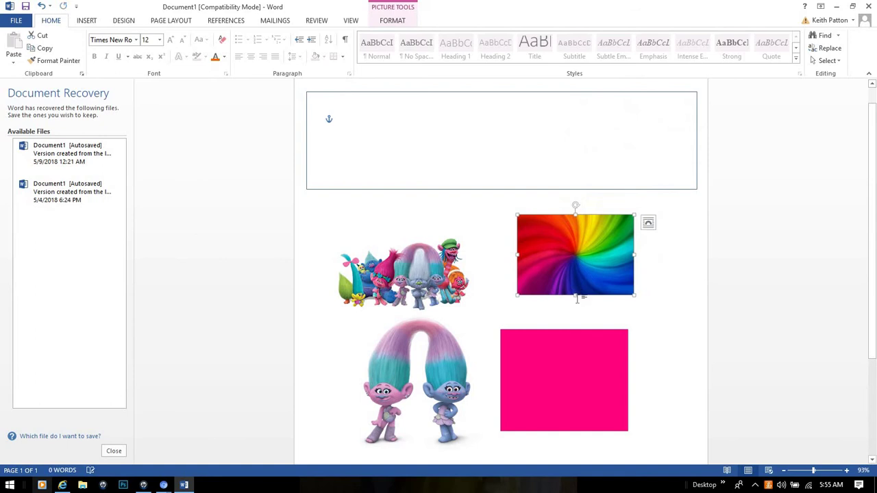
Step: Move the rainbow picture over the left end of the outlined box
{"action": "left_click", "coordinate": [577, 299]}
{"action": "left_click", "coordinate": [615, 295]}
{"action": "left_click", "coordinate": [643, 305]}
{"action": "left_click", "coordinate": [634, 295]}
{"action": "left_click", "coordinate": [637, 297]}
{"action": "left_click", "coordinate": [634, 296]}
{"action": "left_click_drag", "start_coordinate": [634, 296], "coordinate": [642, 305]}
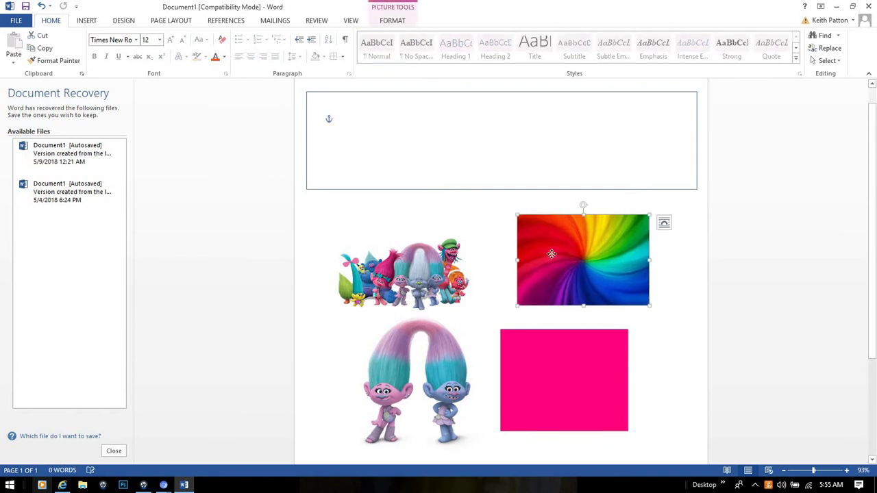
{"action": "left_click_drag", "start_coordinate": [569, 247], "coordinate": [359, 125]}
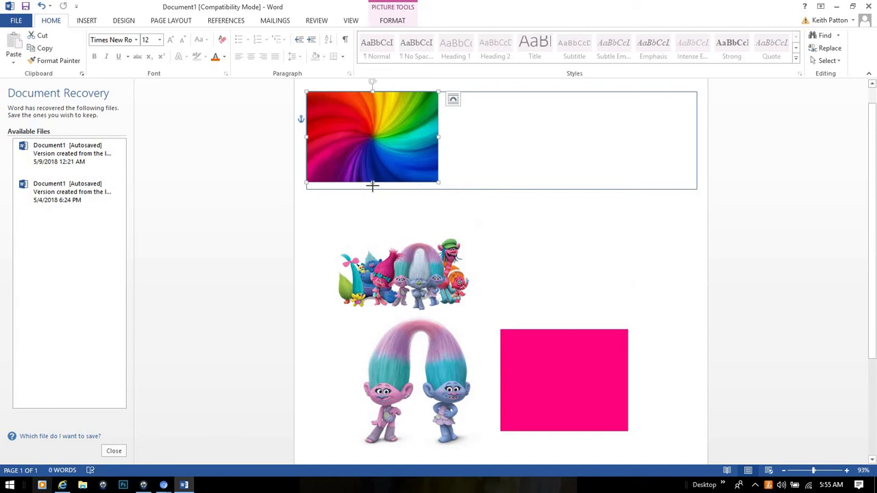
Step: Stretch the rainbow picture to the box height, undoing the over-wide stretch
{"action": "left_click_drag", "start_coordinate": [372, 183], "coordinate": [372, 189]}
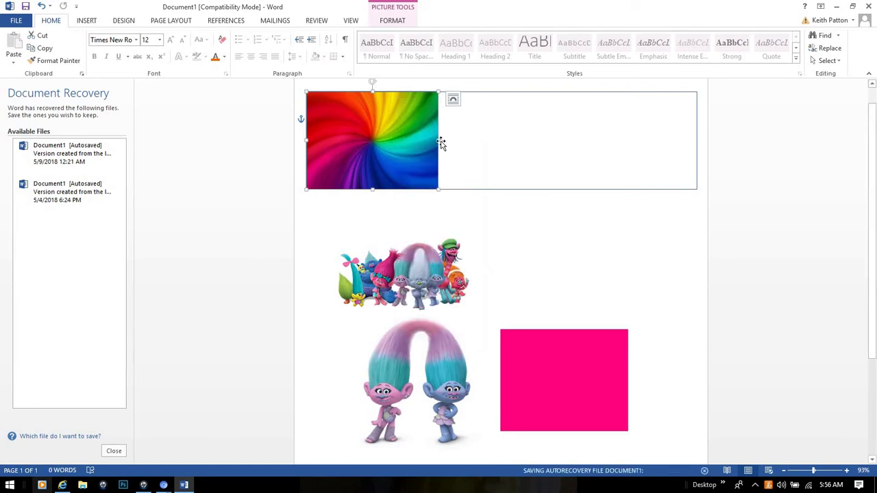
{"action": "left_click_drag", "start_coordinate": [439, 140], "coordinate": [684, 141]}
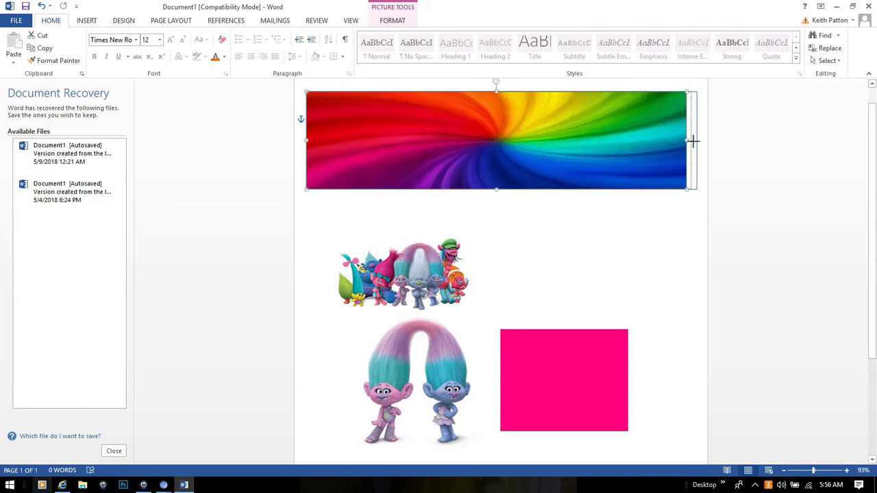
{"action": "left_click_drag", "start_coordinate": [684, 141], "coordinate": [697, 142]}
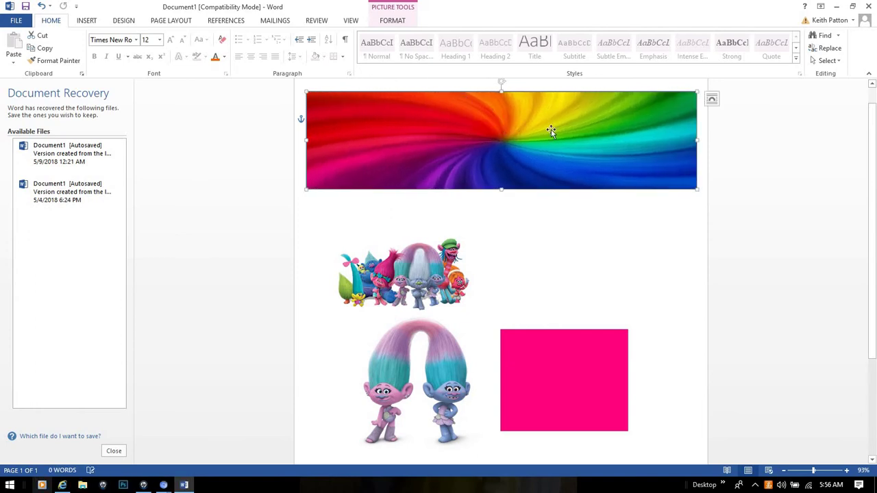
{"action": "left_click", "coordinate": [42, 6]}
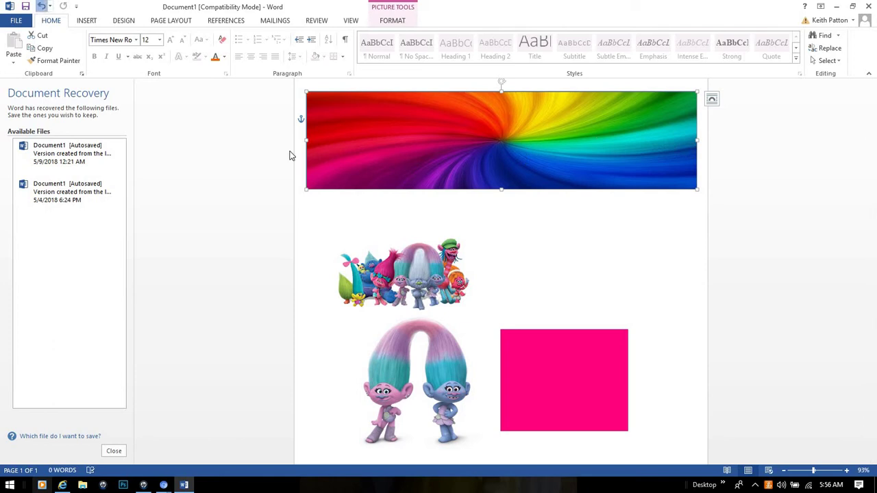
Step: Copy the rainbow picture and place the pasted duplicate at the box's right end
{"action": "left_click", "coordinate": [501, 117]}
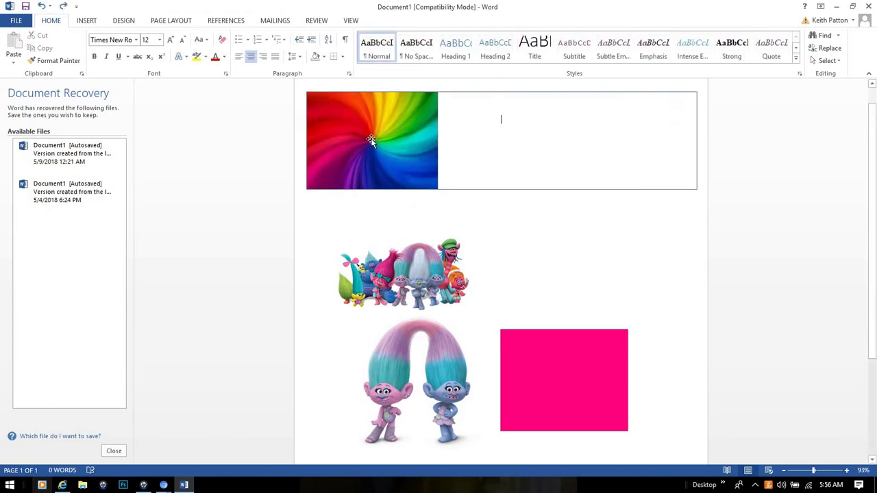
{"action": "left_click", "coordinate": [371, 139]}
{"action": "right_click", "coordinate": [372, 139]}
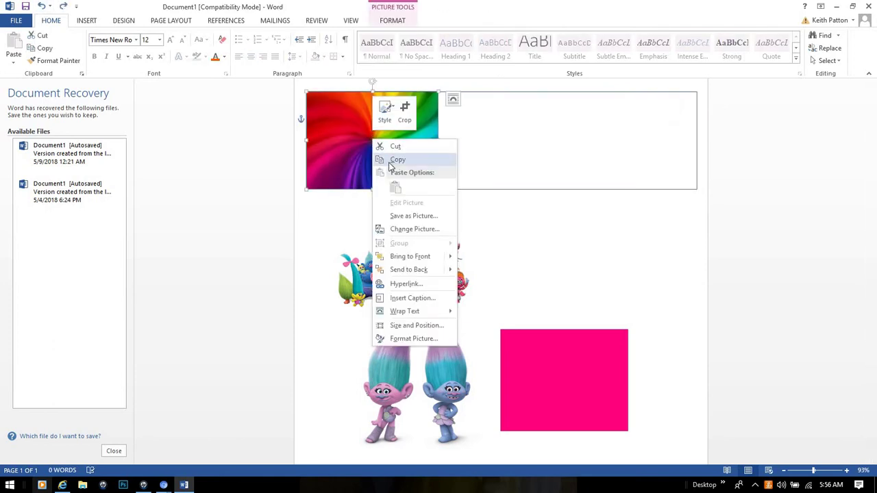
{"action": "left_click", "coordinate": [389, 158]}
{"action": "left_click", "coordinate": [558, 137]}
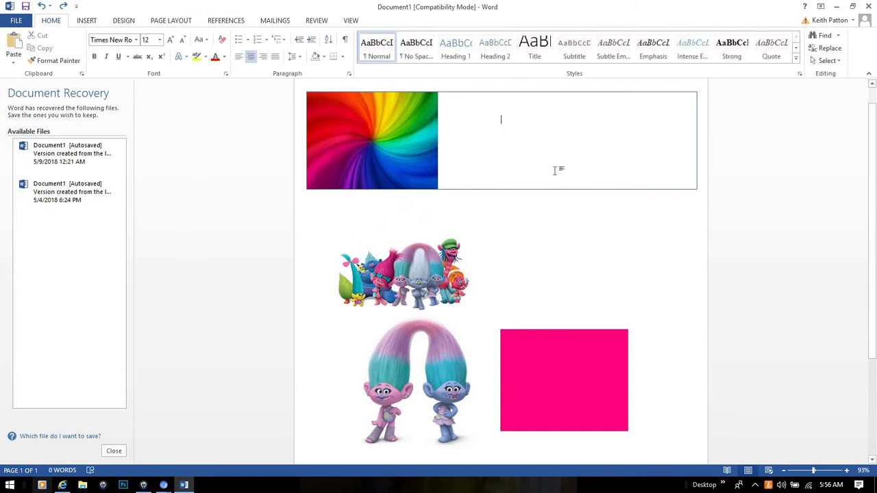
{"action": "right_click", "coordinate": [559, 139]}
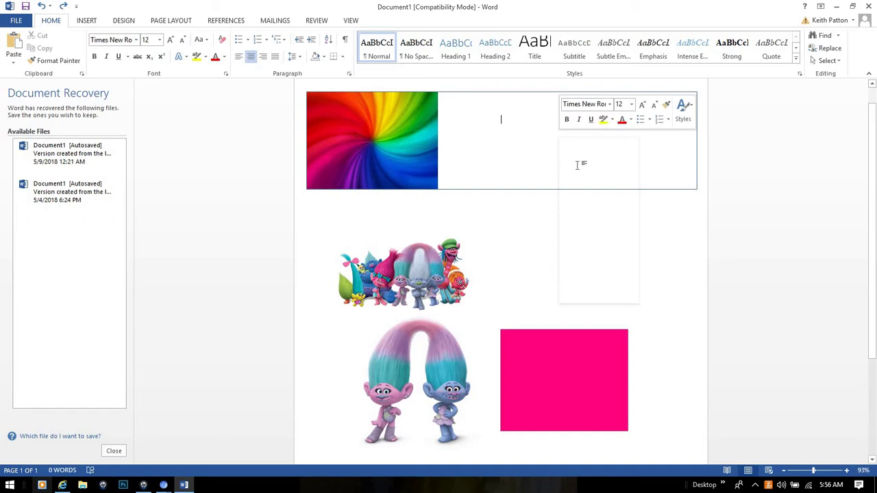
{"action": "left_click", "coordinate": [583, 203]}
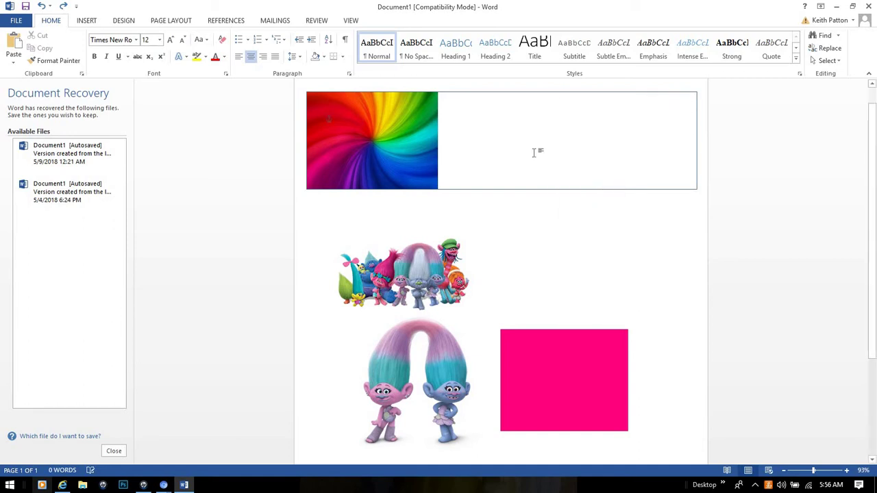
{"action": "left_click_drag", "start_coordinate": [669, 136], "coordinate": [674, 135]}
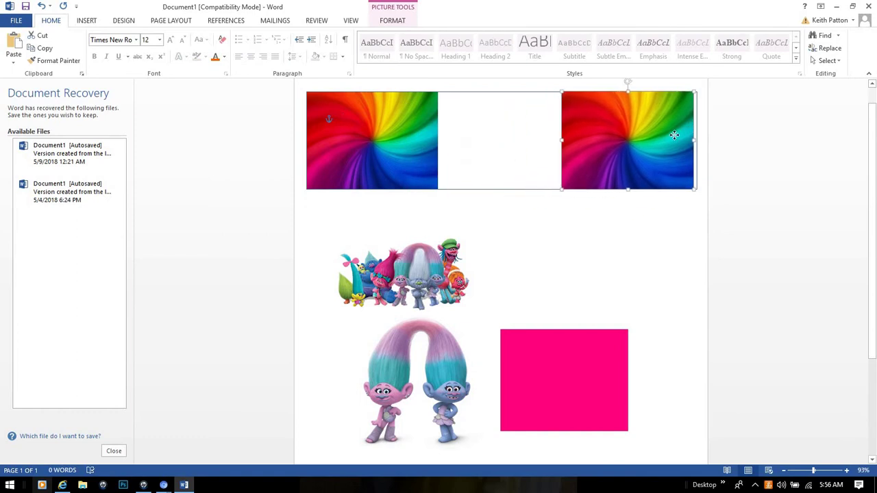
{"action": "key", "text": "Escape"}
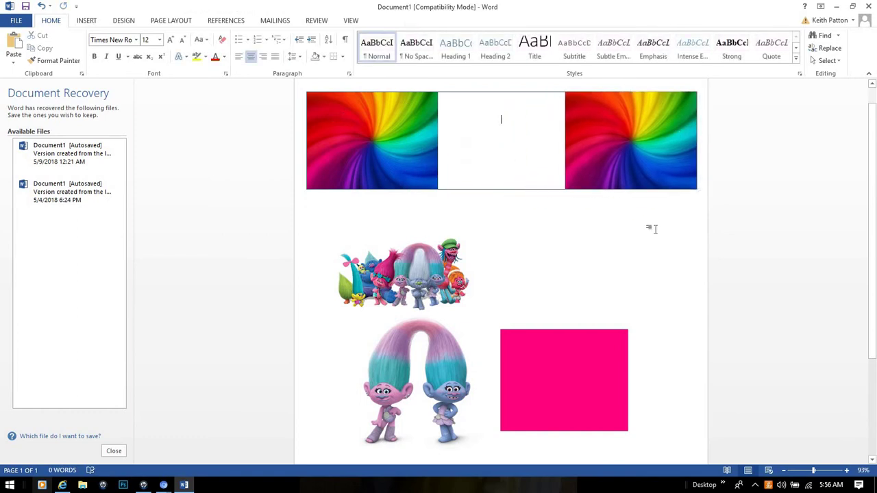
{"action": "left_click", "coordinate": [581, 360]}
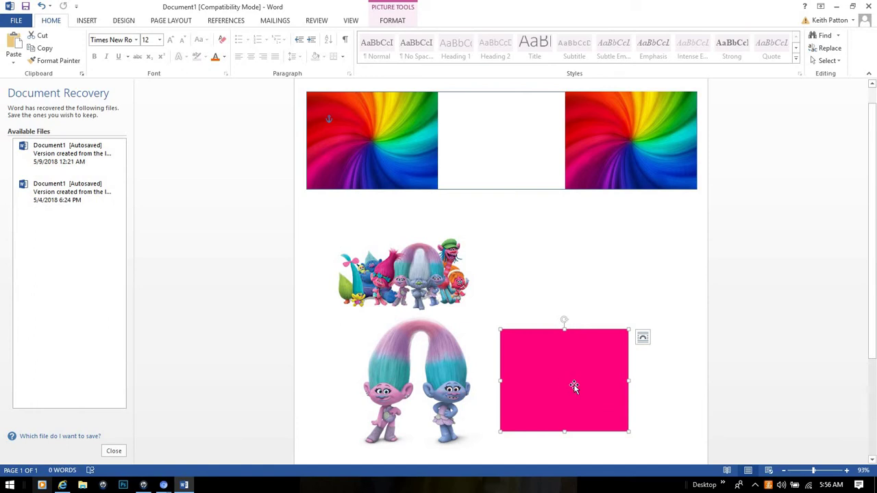
{"action": "key", "text": "Escape"}
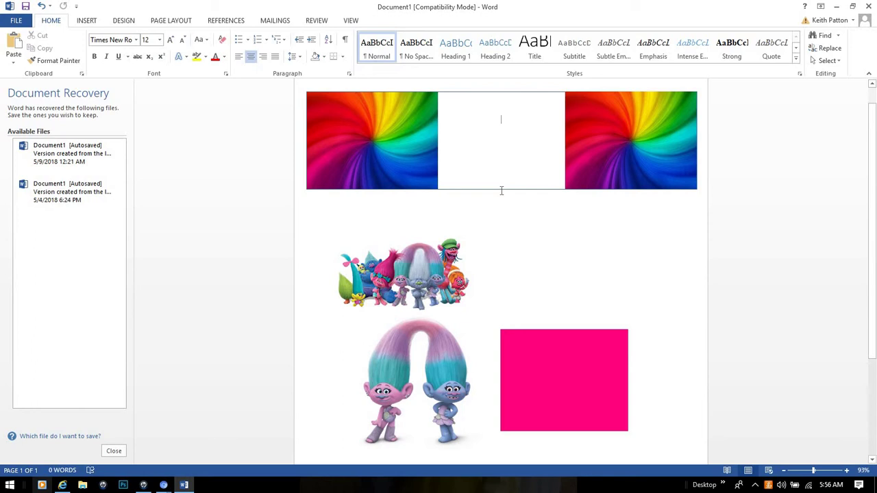
Step: Give the banner a custom magenta outline colour
{"action": "left_click", "coordinate": [513, 190]}
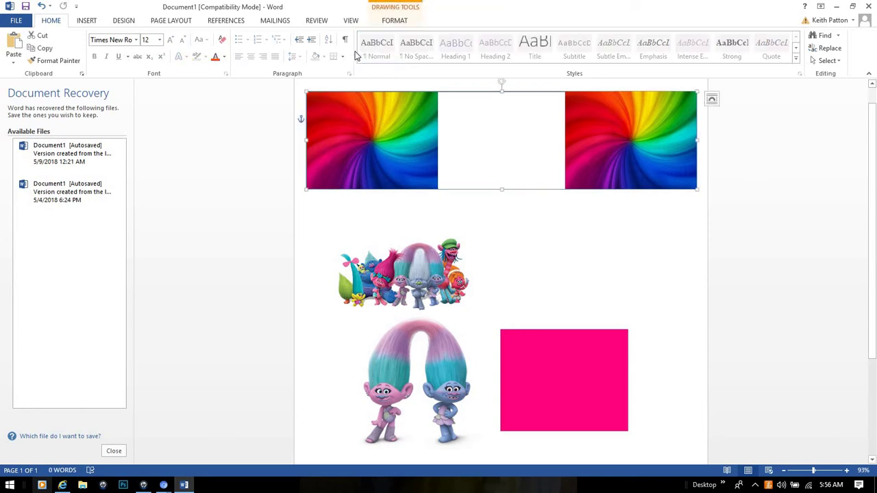
{"action": "left_click", "coordinate": [503, 192]}
{"action": "left_click", "coordinate": [502, 189]}
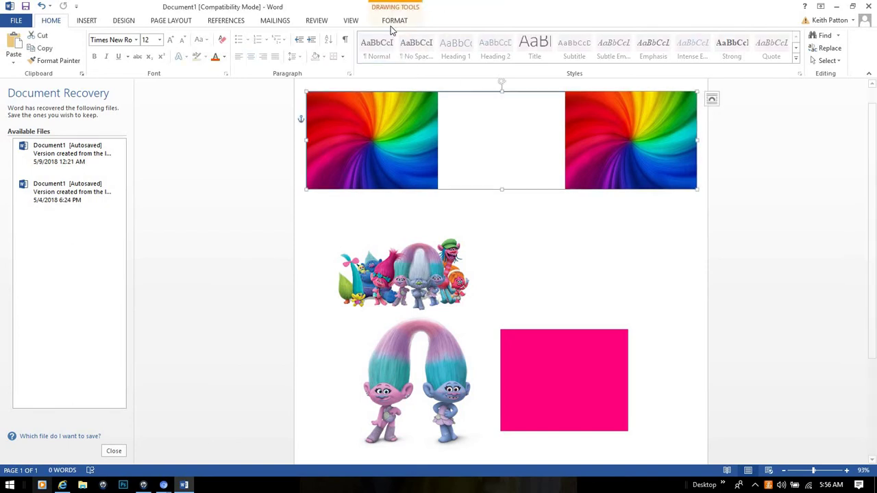
{"action": "left_click", "coordinate": [394, 20]}
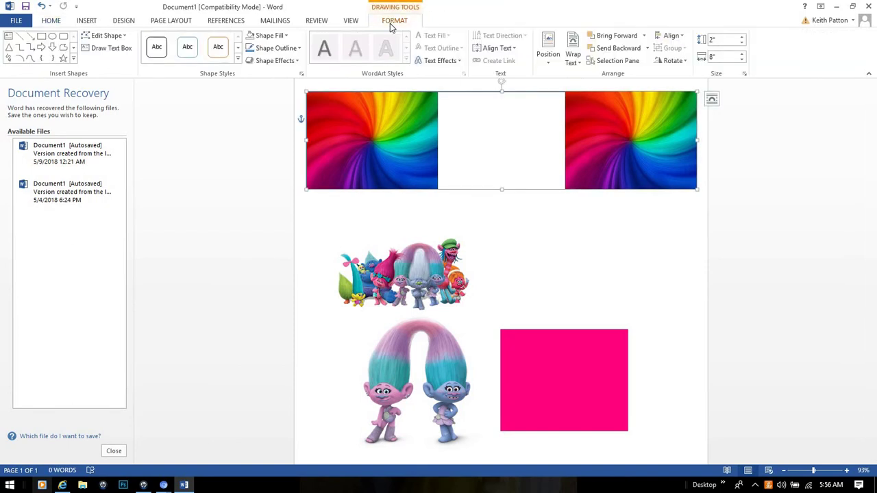
{"action": "left_click", "coordinate": [289, 49]}
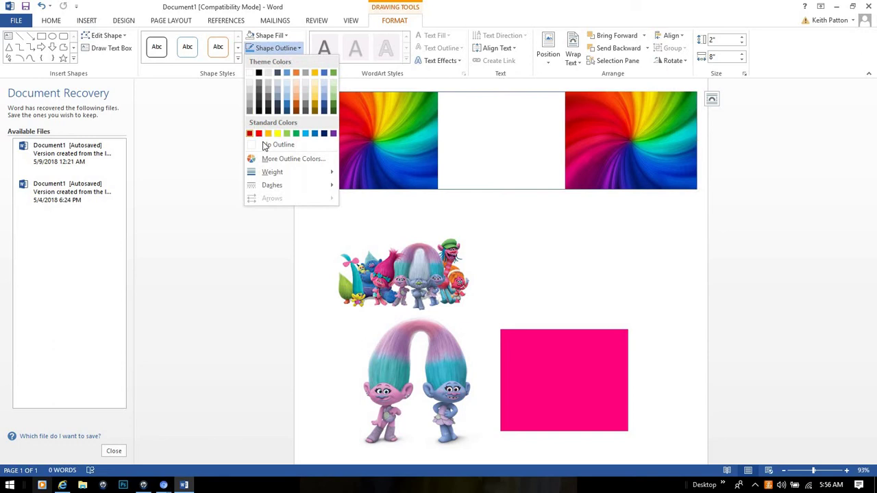
{"action": "left_click", "coordinate": [276, 161]}
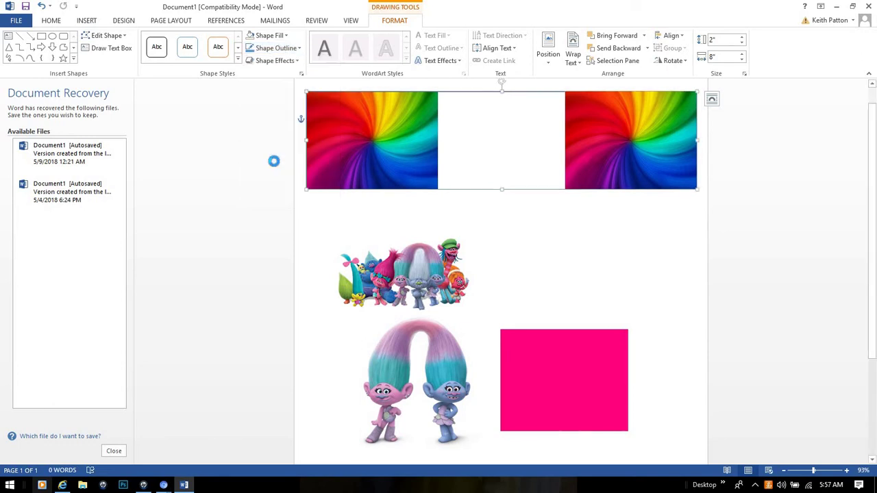
{"action": "left_click_drag", "start_coordinate": [448, 191], "coordinate": [444, 175]}
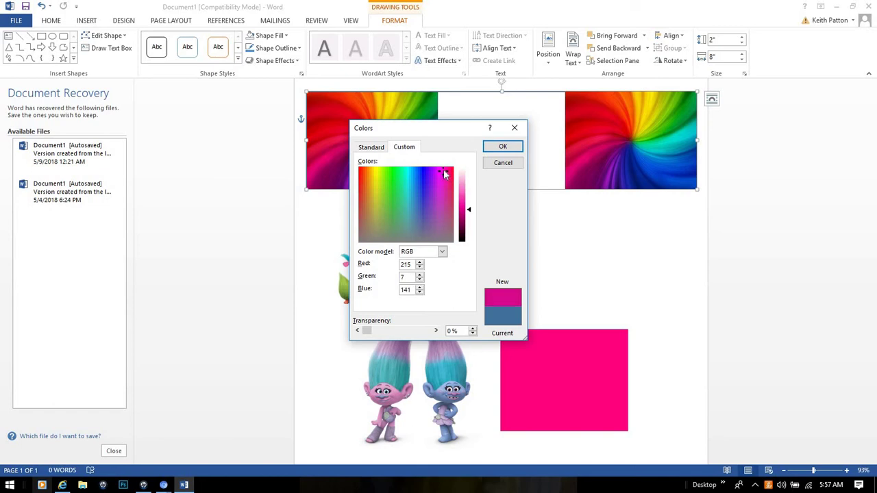
{"action": "left_click", "coordinate": [503, 147]}
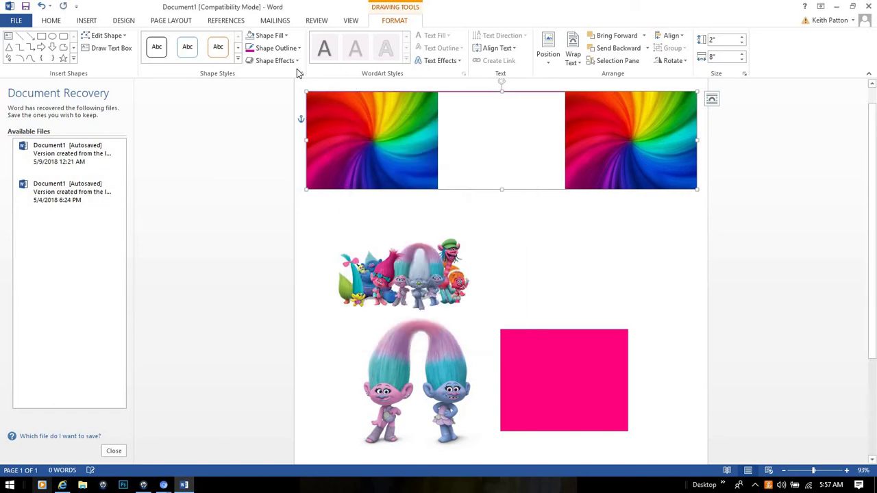
Step: Thicken the banner outline to a 3 pt weight
{"action": "left_click", "coordinate": [280, 49]}
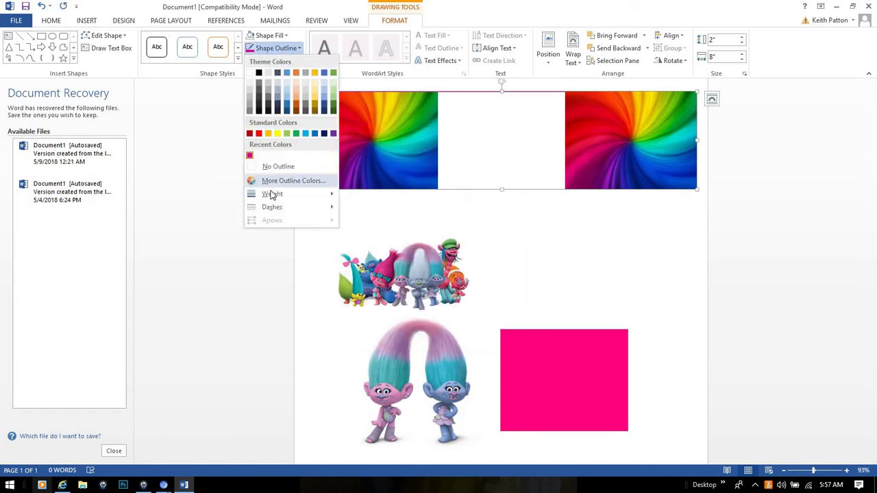
{"action": "mouse_move", "coordinate": [273, 194]}
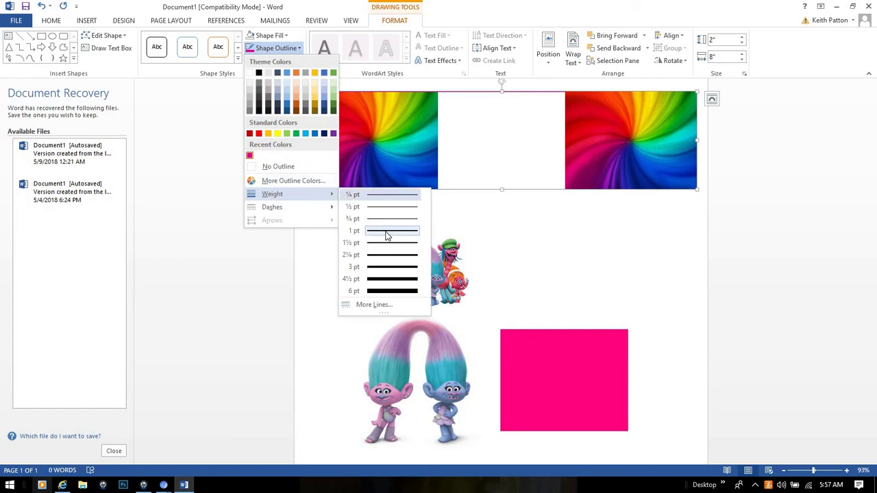
{"action": "left_click", "coordinate": [391, 267]}
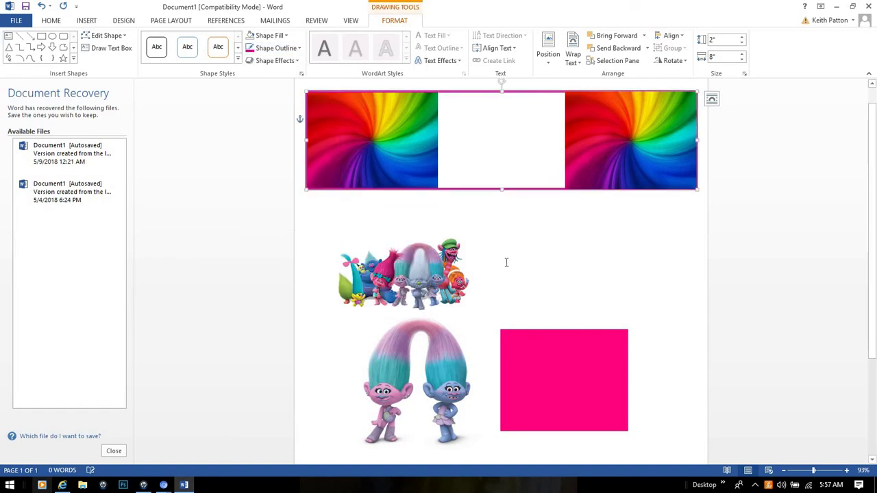
{"action": "left_click", "coordinate": [276, 48]}
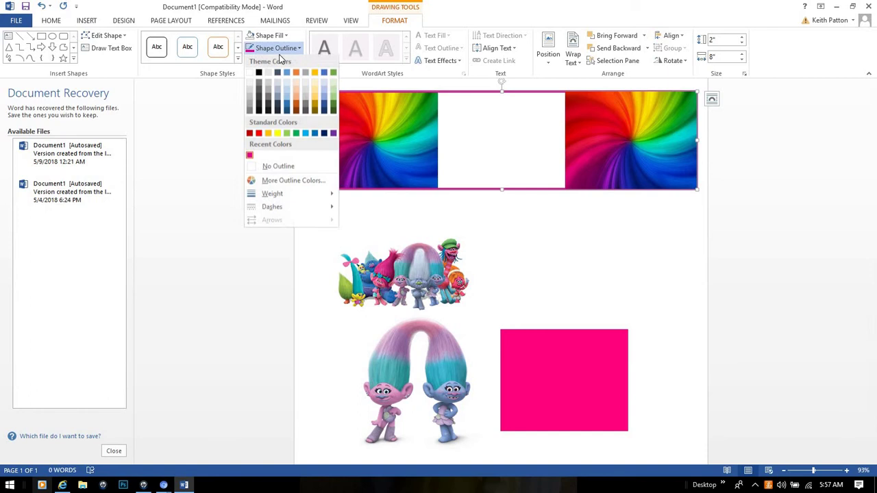
{"action": "mouse_move", "coordinate": [272, 194]}
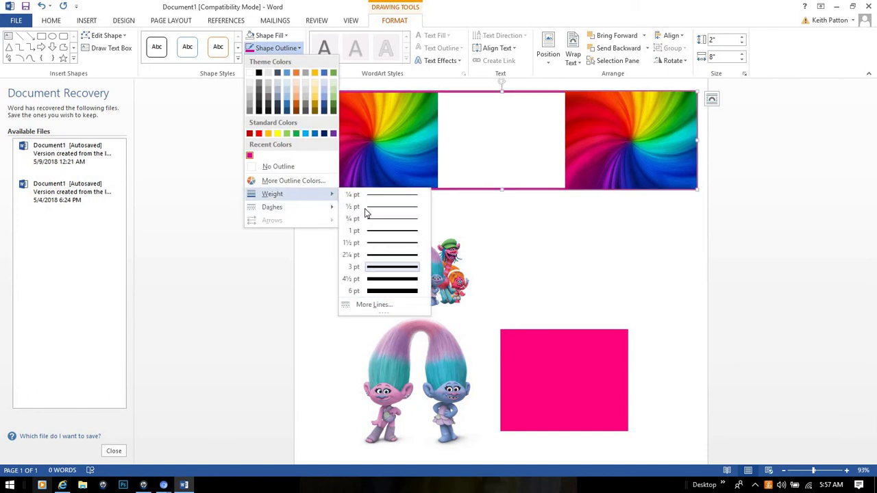
{"action": "left_click", "coordinate": [377, 279]}
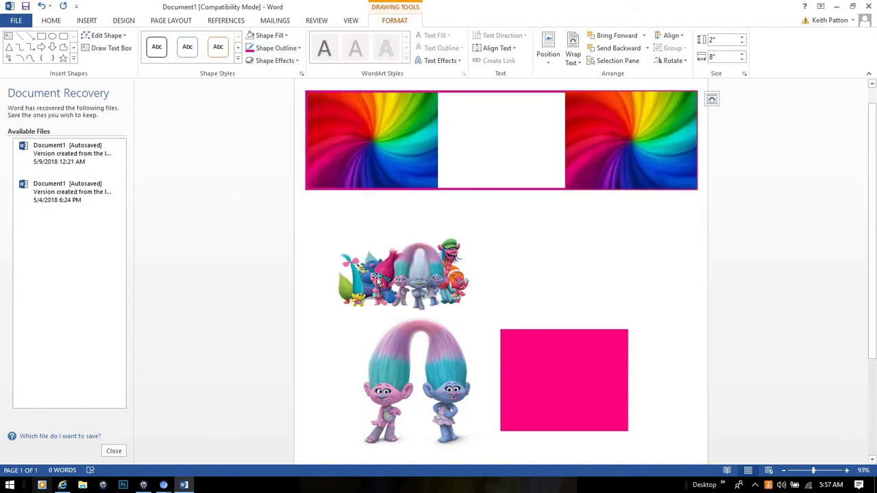
{"action": "left_click", "coordinate": [477, 267]}
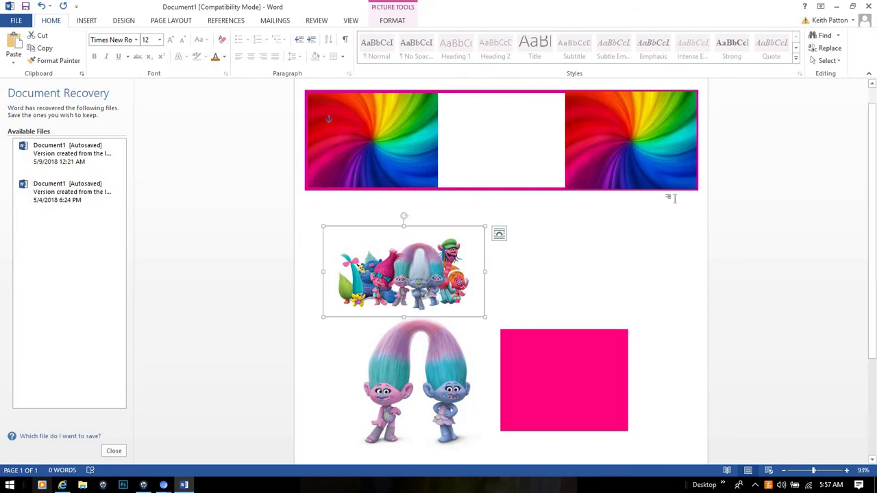
Step: Move the pink rectangle into the banner's centre gap, bottom aligned with the rainbows
{"action": "left_click", "coordinate": [546, 242]}
{"action": "mouse_move", "coordinate": [581, 396]}
{"action": "left_mouse_down"}
{"action": "mouse_move", "coordinate": [511, 150]}
{"action": "mouse_move", "coordinate": [510, 158]}
{"action": "left_mouse_up"}
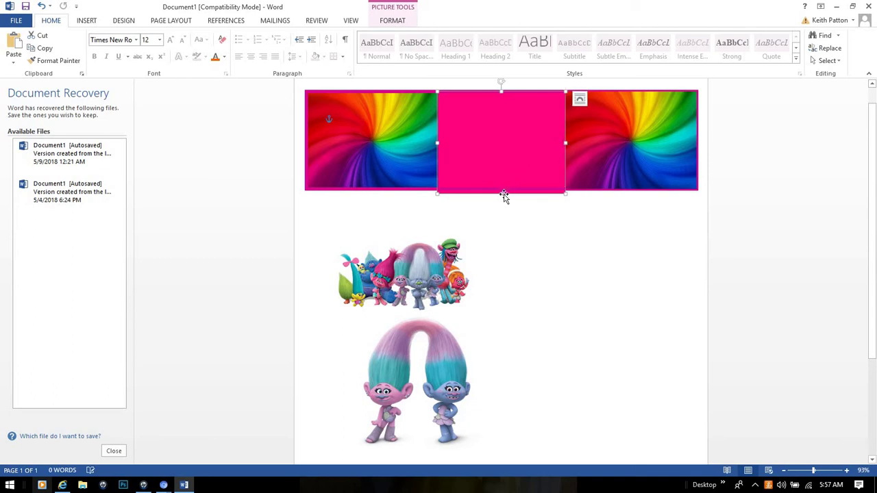
{"action": "left_click_drag", "start_coordinate": [501, 195], "coordinate": [502, 191]}
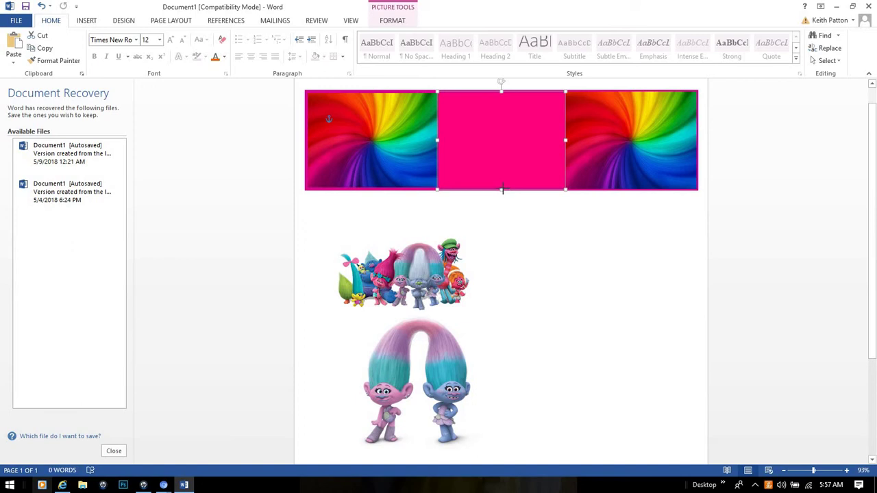
{"action": "left_click", "coordinate": [510, 236]}
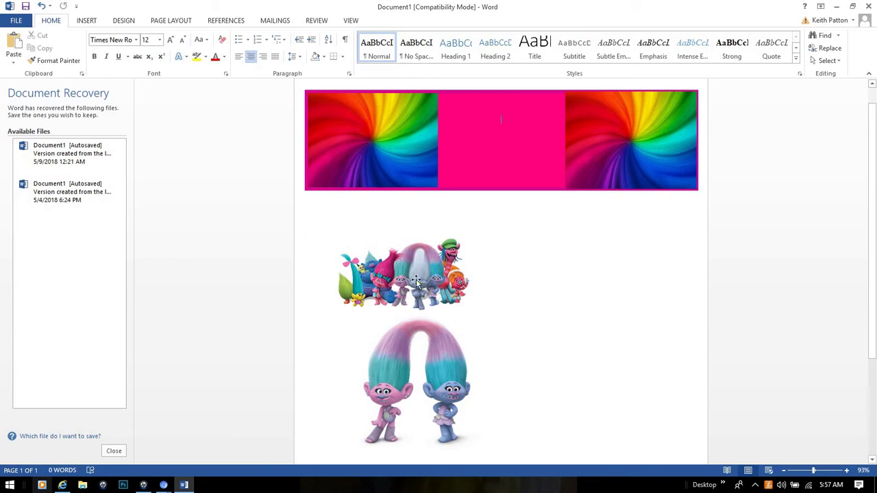
Step: Delete the two-troll picture and centre the group Trolls picture under the banner
{"action": "left_click", "coordinate": [436, 357]}
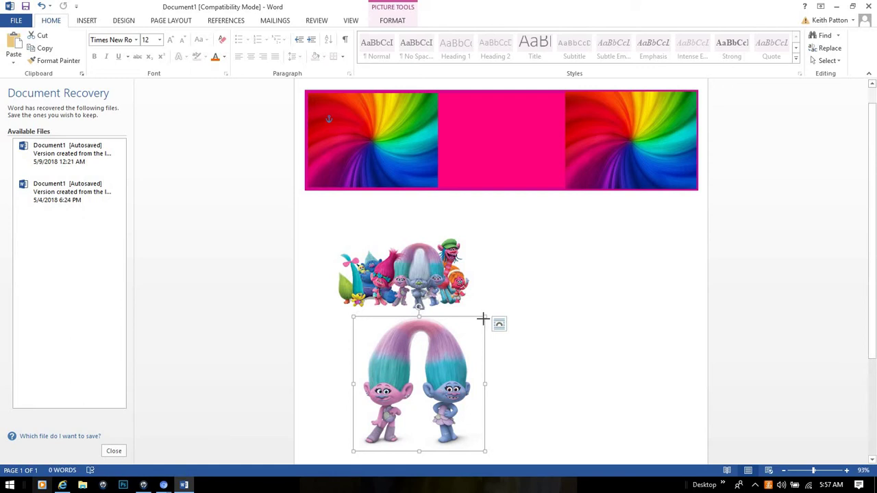
{"action": "left_click_drag", "start_coordinate": [484, 319], "coordinate": [460, 338]}
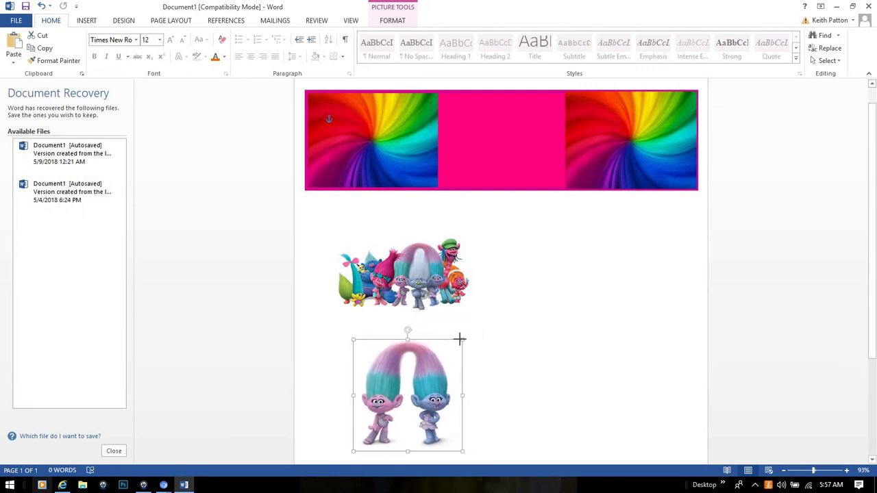
{"action": "left_click_drag", "start_coordinate": [446, 295], "coordinate": [602, 392]}
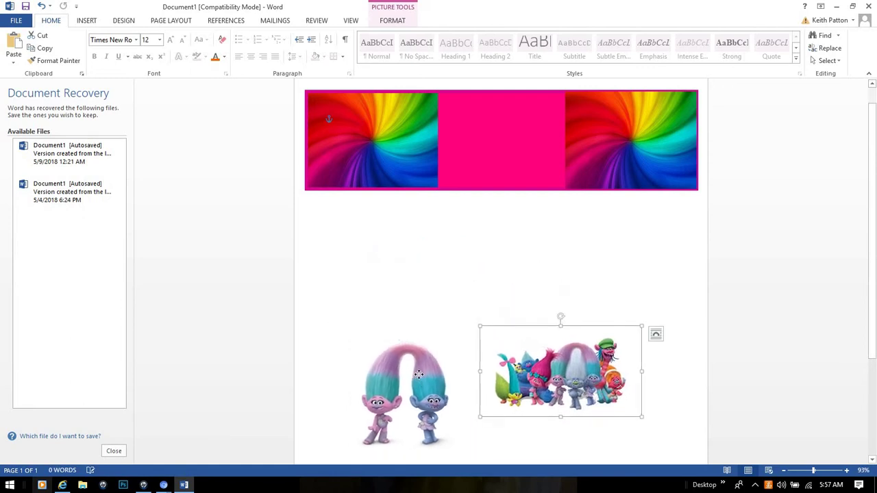
{"action": "left_click_drag", "start_coordinate": [418, 374], "coordinate": [430, 358]}
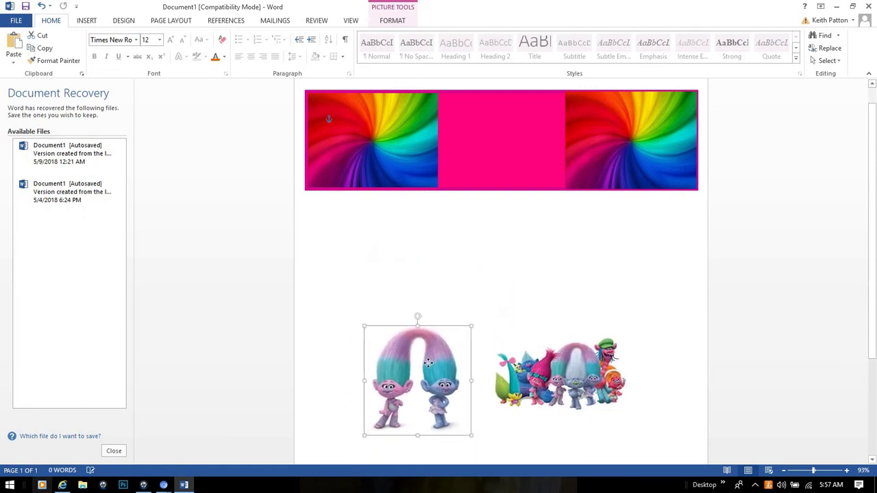
{"action": "left_click", "coordinate": [537, 382]}
{"action": "left_click", "coordinate": [421, 363]}
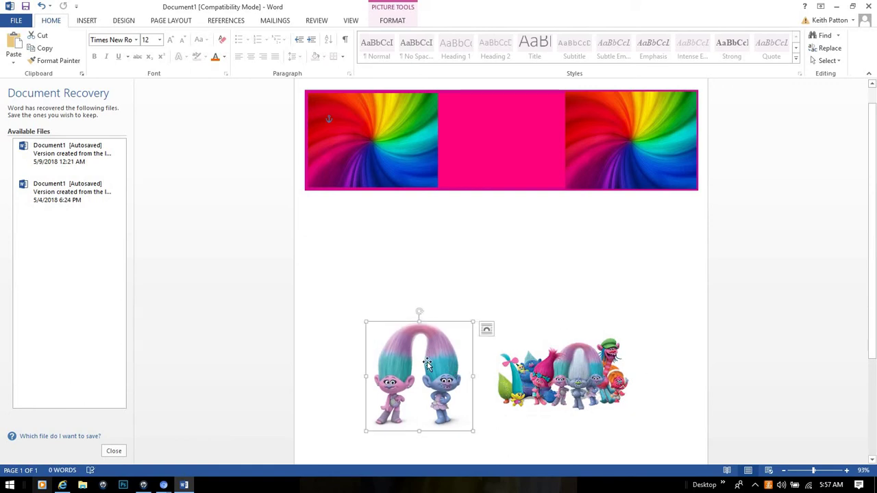
{"action": "key", "text": "Delete"}
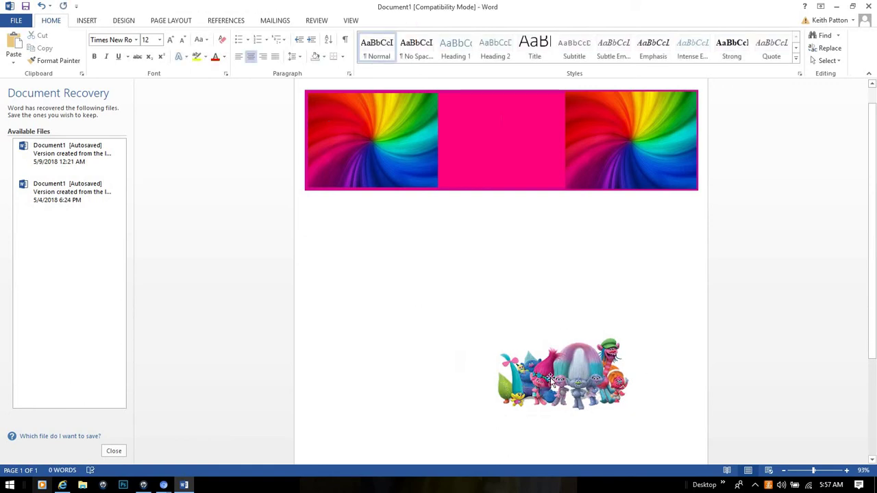
{"action": "mouse_move", "coordinate": [555, 379]}
{"action": "left_mouse_down"}
{"action": "mouse_move", "coordinate": [494, 164]}
{"action": "mouse_move", "coordinate": [491, 328]}
{"action": "left_mouse_up"}
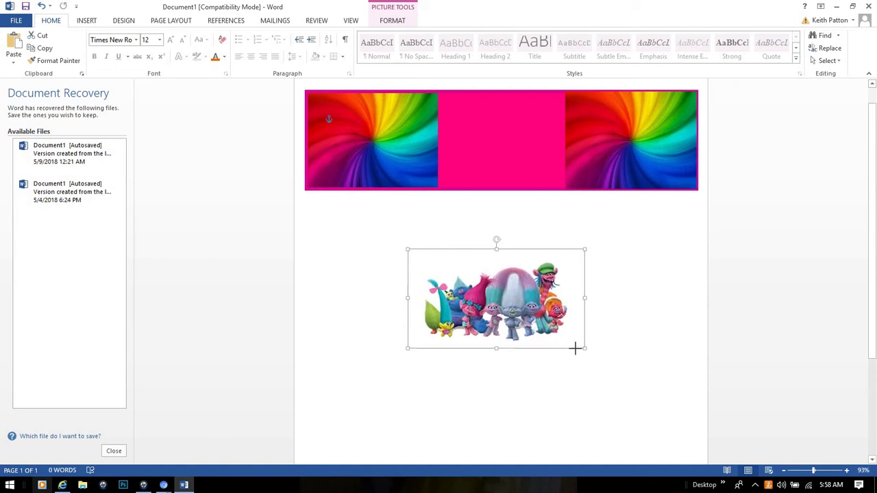
Step: Enlarge the group Trolls picture slightly
{"action": "left_click_drag", "start_coordinate": [571, 344], "coordinate": [586, 349]}
{"action": "left_click", "coordinate": [511, 356]}
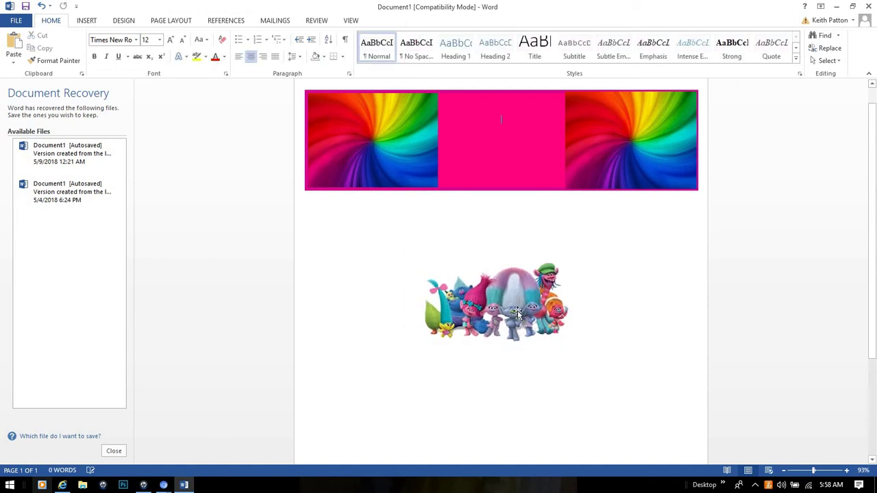
{"action": "left_click", "coordinate": [518, 315]}
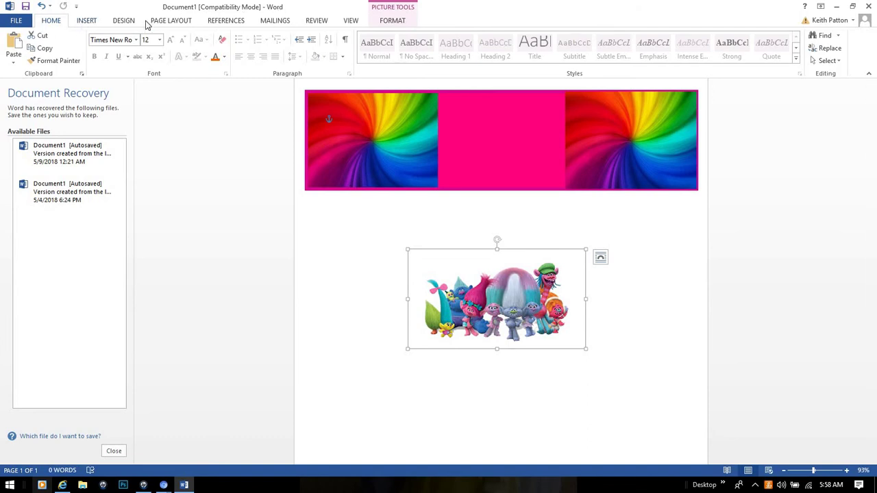
Step: Remove the picture's background, widening the kept area before keeping changes
{"action": "left_click", "coordinate": [390, 21]}
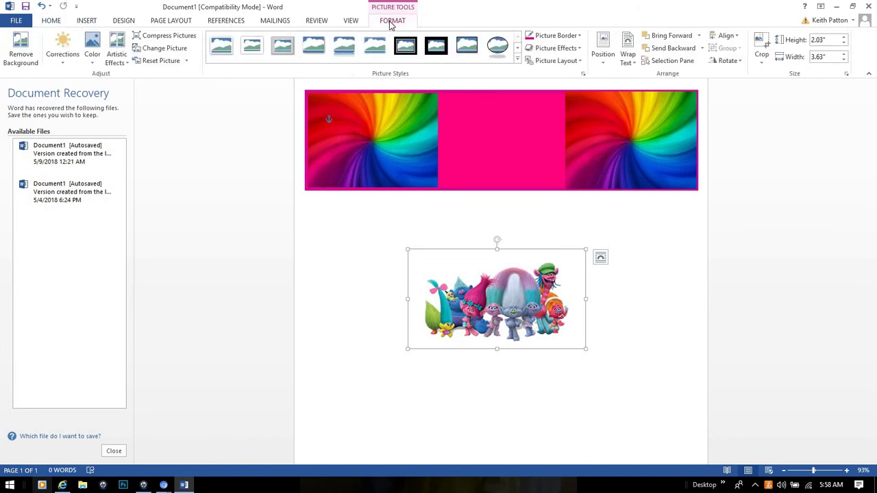
{"action": "left_click", "coordinate": [24, 54]}
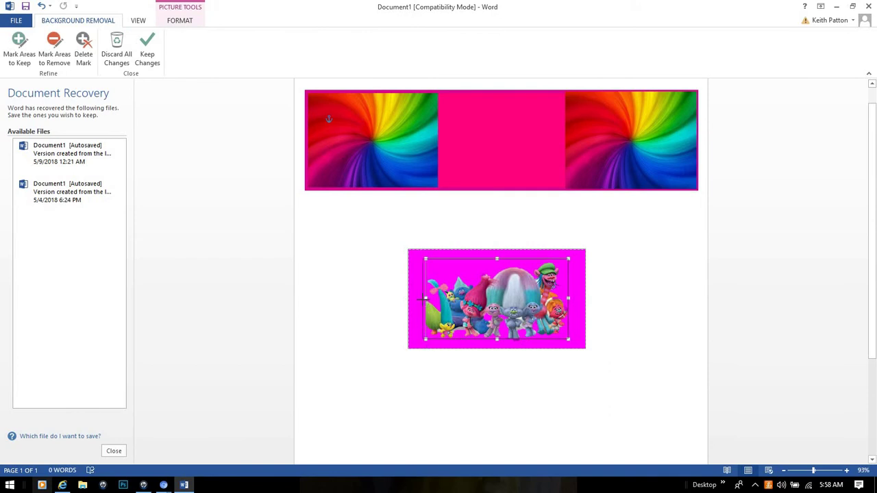
{"action": "left_click_drag", "start_coordinate": [425, 299], "coordinate": [418, 299]}
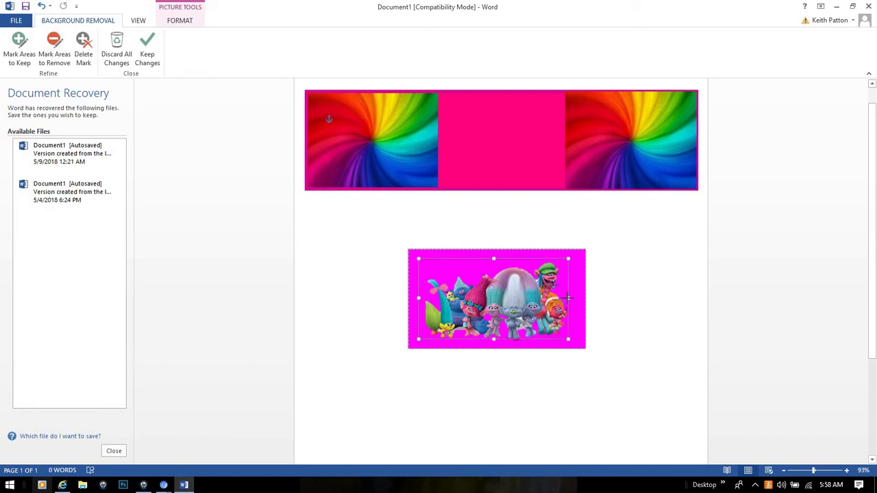
{"action": "left_click_drag", "start_coordinate": [569, 298], "coordinate": [573, 298]}
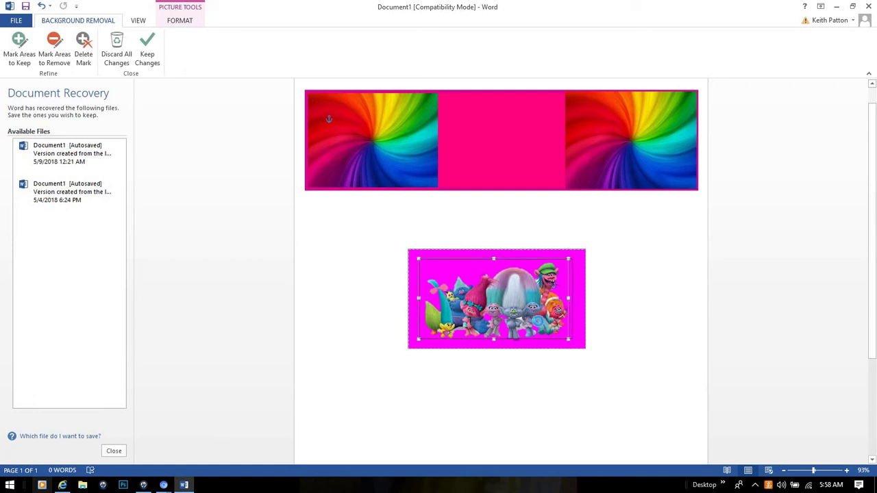
{"action": "left_click_drag", "start_coordinate": [496, 338], "coordinate": [497, 344]}
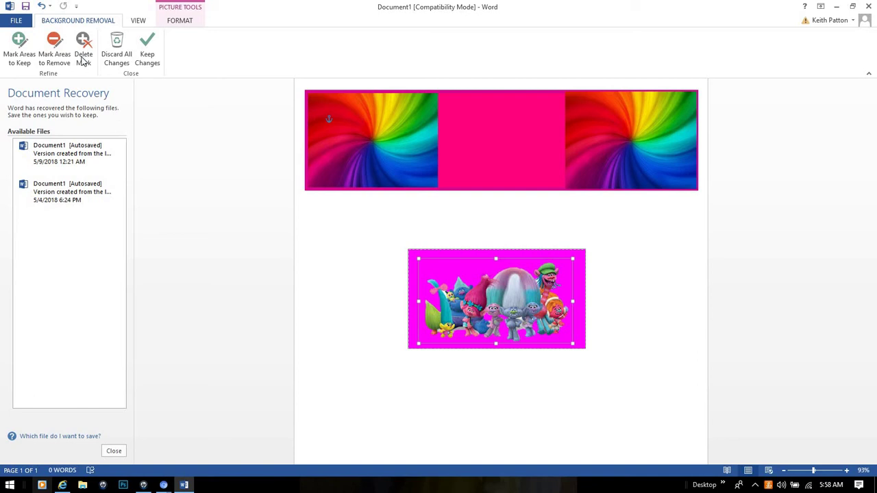
{"action": "left_click", "coordinate": [146, 53]}
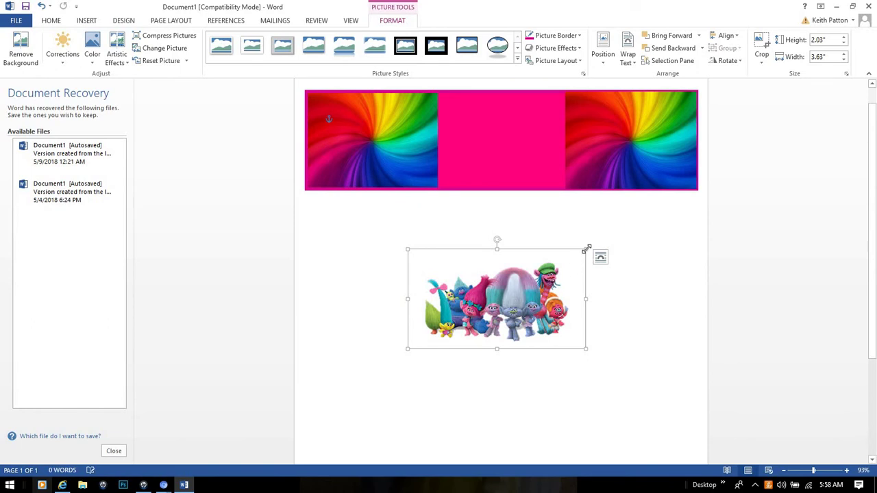
Step: Shrink the background-free Trolls picture and set it in the banner's pink centre
{"action": "left_click_drag", "start_coordinate": [578, 253], "coordinate": [538, 276]}
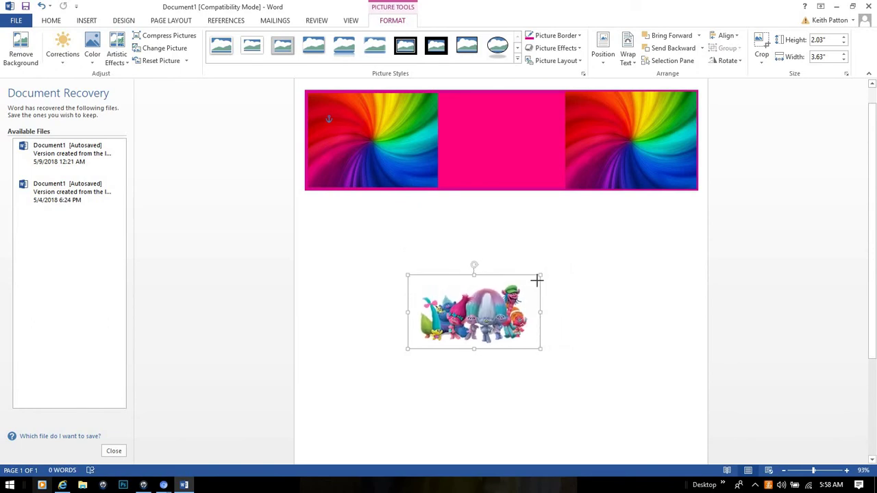
{"action": "left_click_drag", "start_coordinate": [470, 334], "coordinate": [498, 172]}
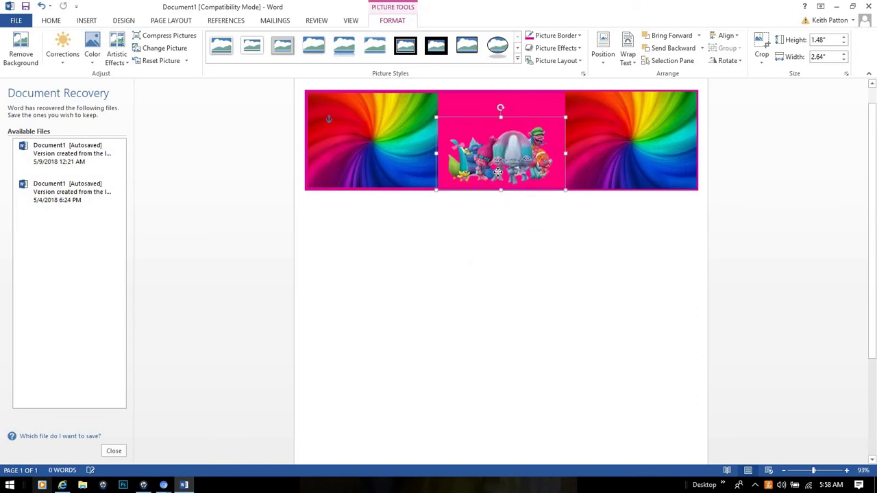
{"action": "left_click", "coordinate": [556, 255]}
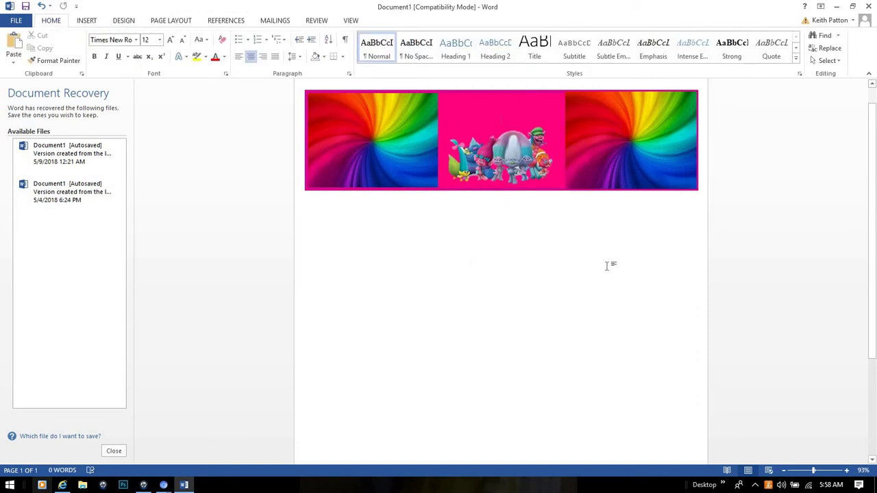
{"action": "left_click_drag", "start_coordinate": [868, 123], "coordinate": [868, 108]}
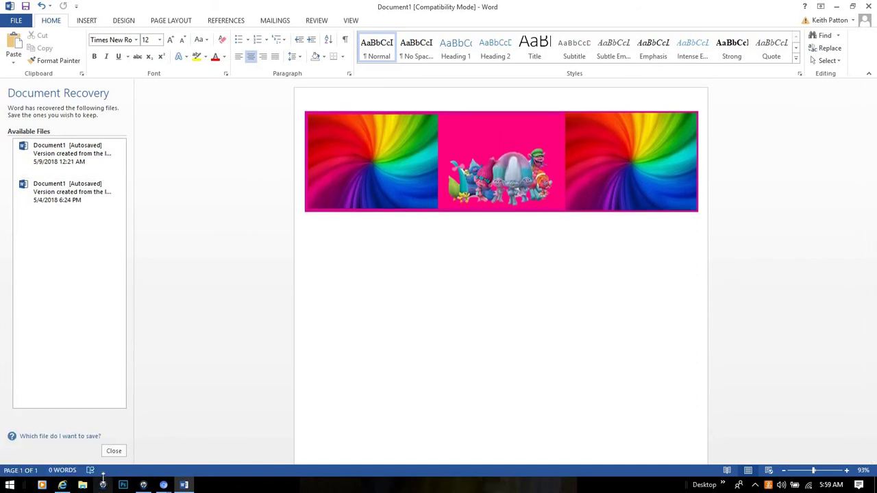
Step: Insert the trolls logo picture from the Downloads > Colors folder
{"action": "left_click", "coordinate": [86, 21]}
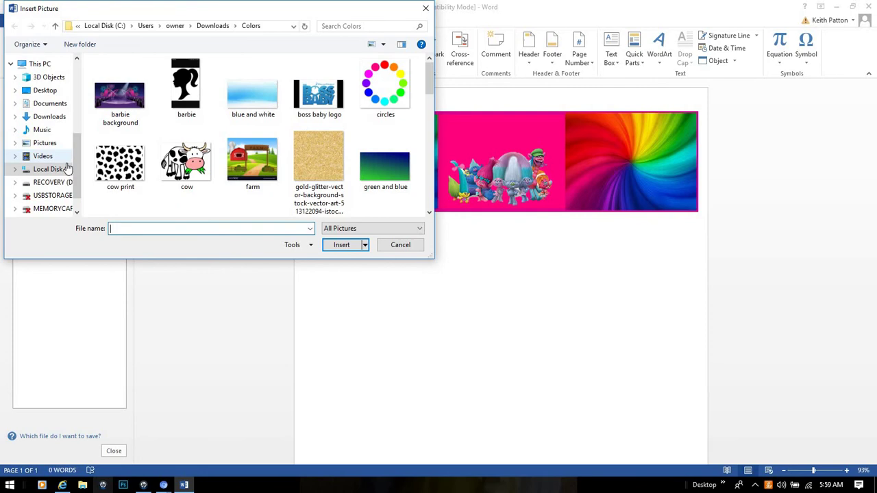
{"action": "scroll", "coordinate": [427, 88], "scroll_direction": "down", "scroll_amount": 2}
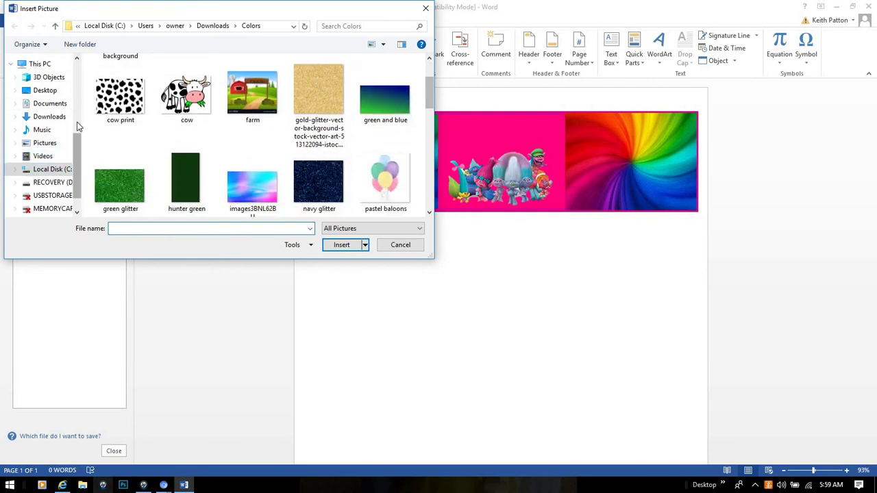
{"action": "scroll", "coordinate": [68, 103], "scroll_direction": "up", "scroll_amount": 3}
{"action": "left_click", "coordinate": [48, 95]}
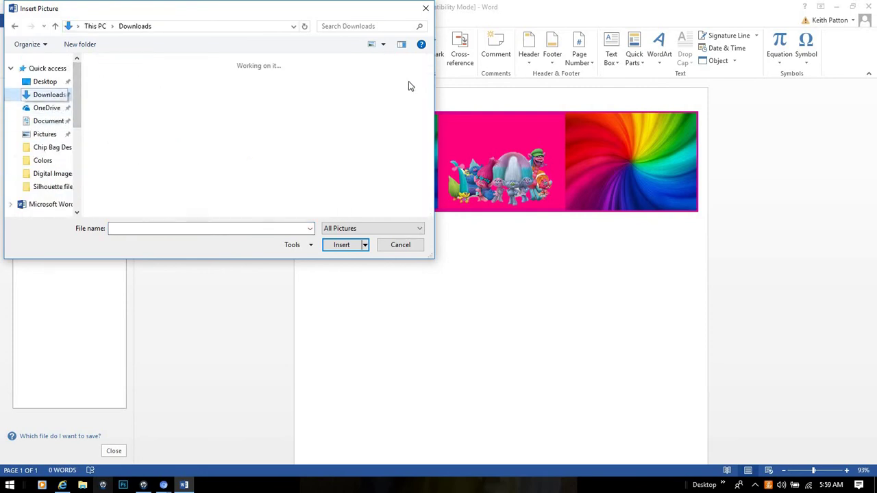
{"action": "scroll", "coordinate": [430, 96], "scroll_direction": "down", "scroll_amount": 5}
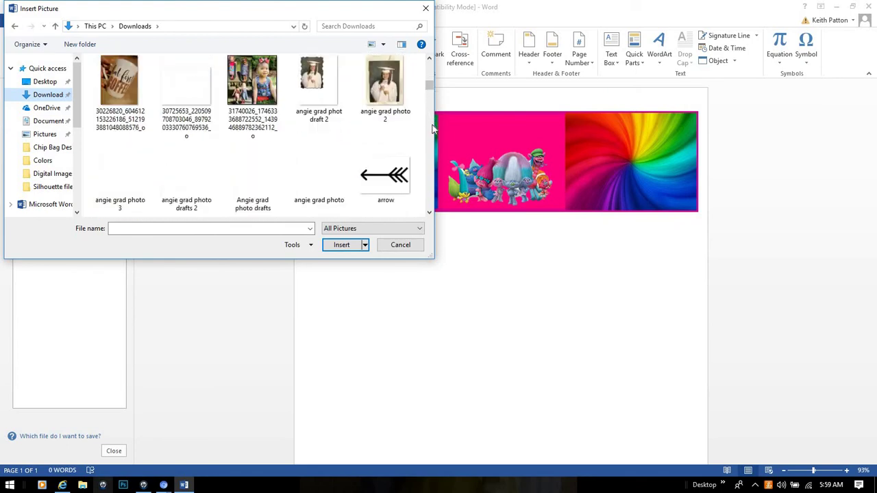
{"action": "scroll", "coordinate": [433, 137], "scroll_direction": "down", "scroll_amount": 5}
{"action": "scroll", "coordinate": [435, 151], "scroll_direction": "down", "scroll_amount": 5}
{"action": "scroll", "coordinate": [432, 165], "scroll_direction": "down", "scroll_amount": 5}
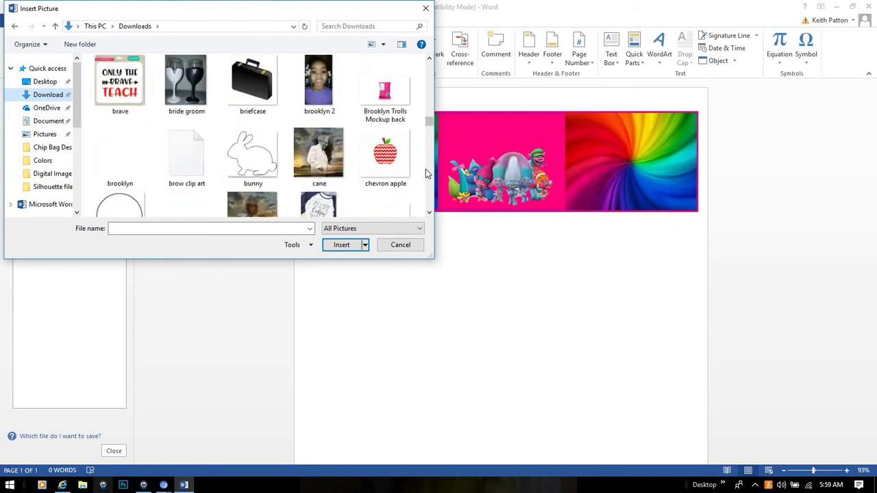
{"action": "scroll", "coordinate": [427, 172], "scroll_direction": "down", "scroll_amount": 5}
{"action": "scroll", "coordinate": [427, 174], "scroll_direction": "down", "scroll_amount": 5}
{"action": "scroll", "coordinate": [426, 178], "scroll_direction": "down", "scroll_amount": 2}
{"action": "scroll", "coordinate": [427, 190], "scroll_direction": "down", "scroll_amount": 5}
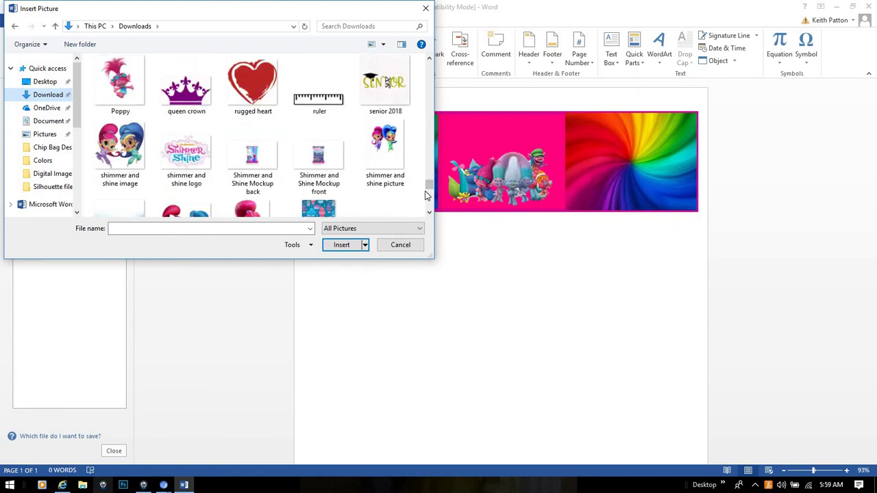
{"action": "scroll", "coordinate": [427, 189], "scroll_direction": "down", "scroll_amount": 3}
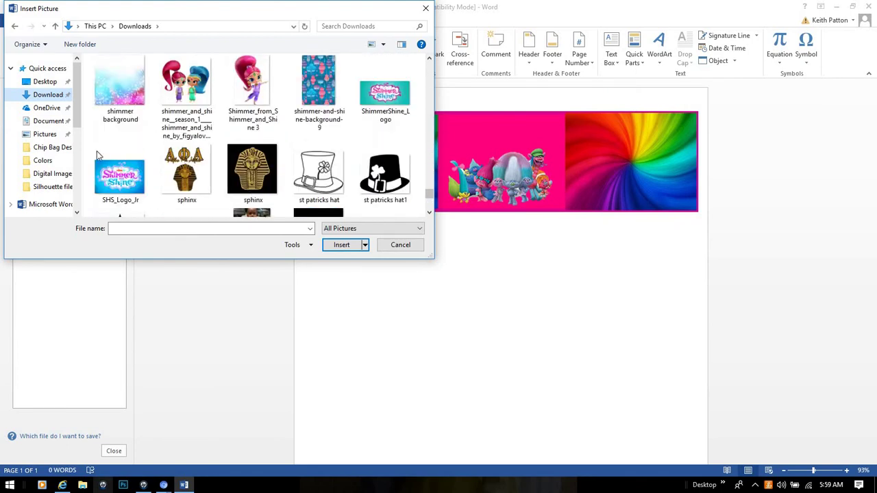
{"action": "left_click", "coordinate": [45, 161]}
{"action": "scroll", "coordinate": [322, 76], "scroll_direction": "down", "scroll_amount": 2}
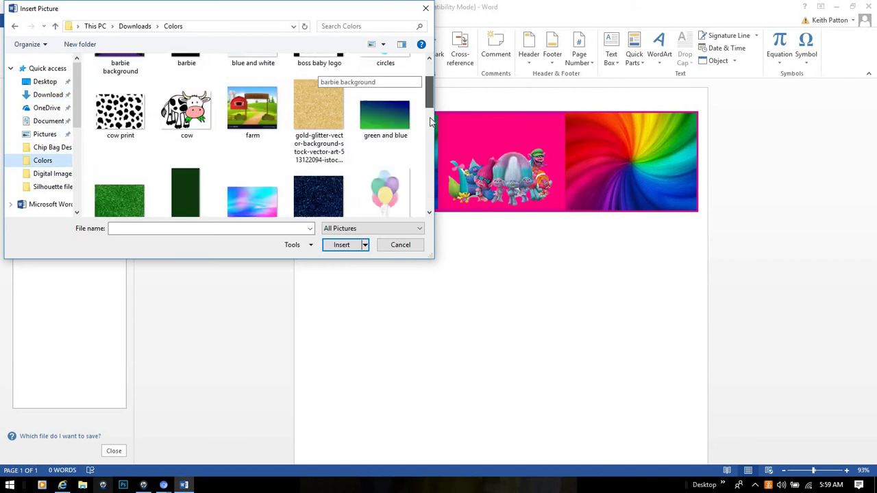
{"action": "scroll", "coordinate": [315, 75], "scroll_direction": "down", "scroll_amount": 3}
{"action": "scroll", "coordinate": [318, 80], "scroll_direction": "down", "scroll_amount": 3}
{"action": "scroll", "coordinate": [255, 146], "scroll_direction": "down", "scroll_amount": 1}
{"action": "double_click", "coordinate": [256, 146]}
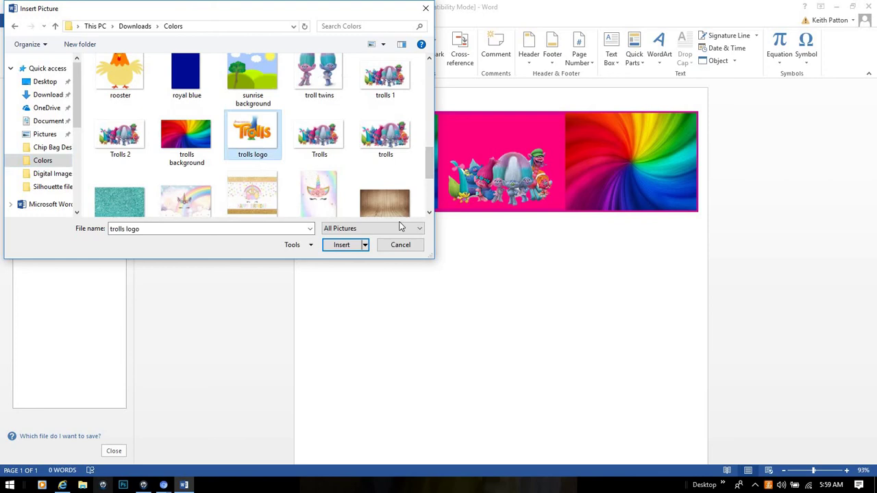
Step: Remove the Trolls logo's background, keeping its 'l' and 's', then shrink it onto the banner's pink centre
{"action": "left_click_drag", "start_coordinate": [461, 256], "coordinate": [531, 347]}
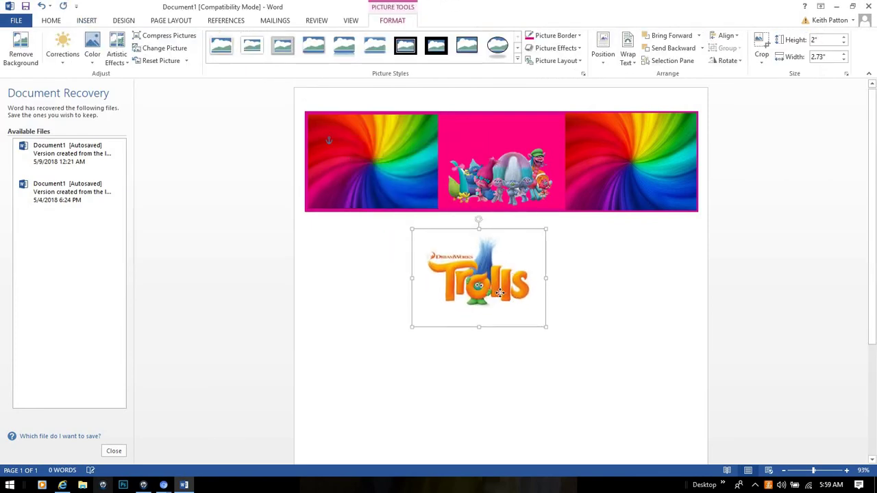
{"action": "left_click", "coordinate": [622, 317]}
{"action": "left_click", "coordinate": [502, 283]}
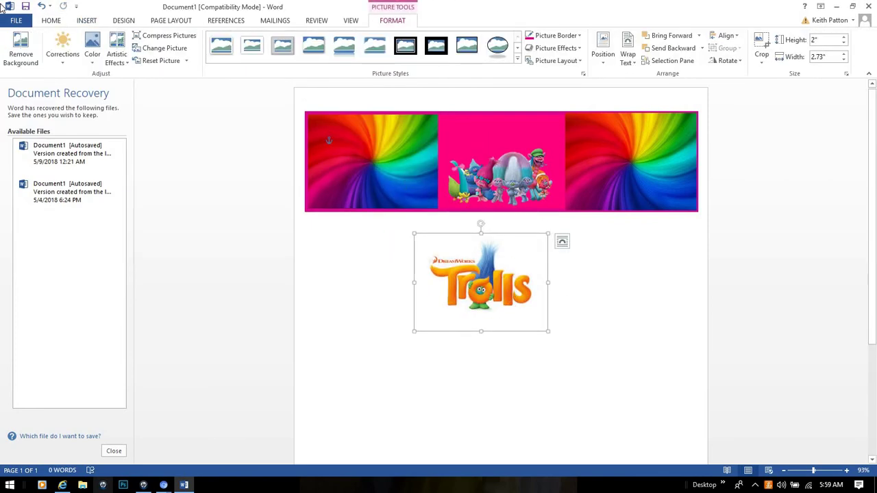
{"action": "left_click", "coordinate": [16, 44]}
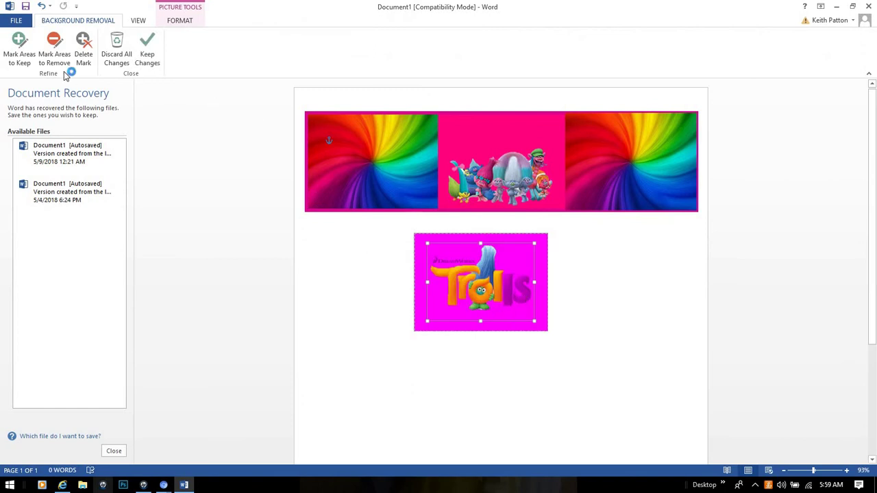
{"action": "left_click", "coordinate": [19, 58]}
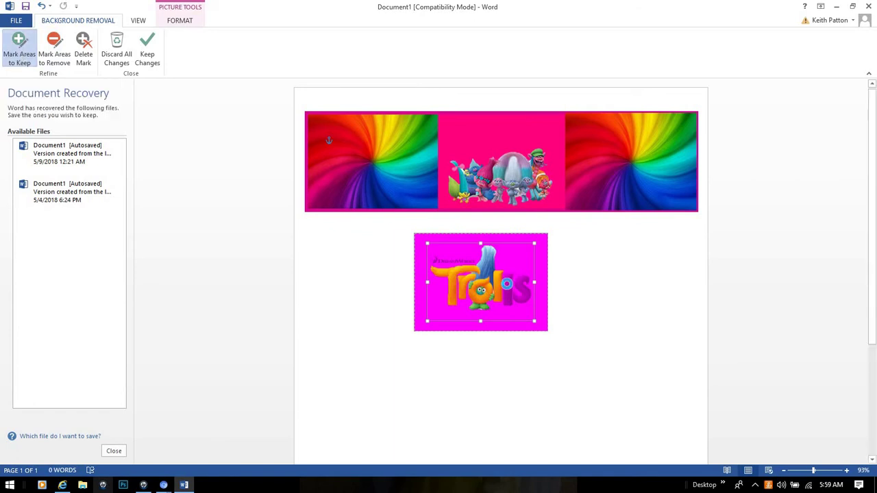
{"action": "left_click", "coordinate": [507, 283]}
{"action": "left_click", "coordinate": [521, 286]}
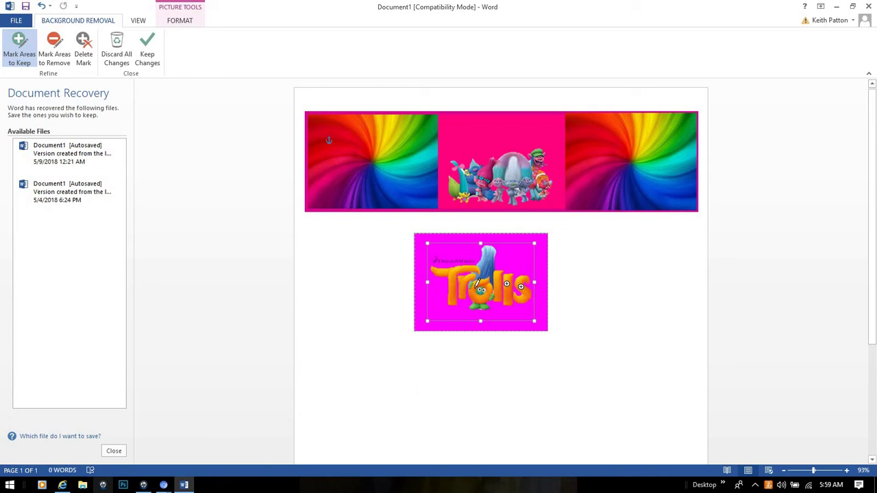
{"action": "left_click", "coordinate": [155, 64]}
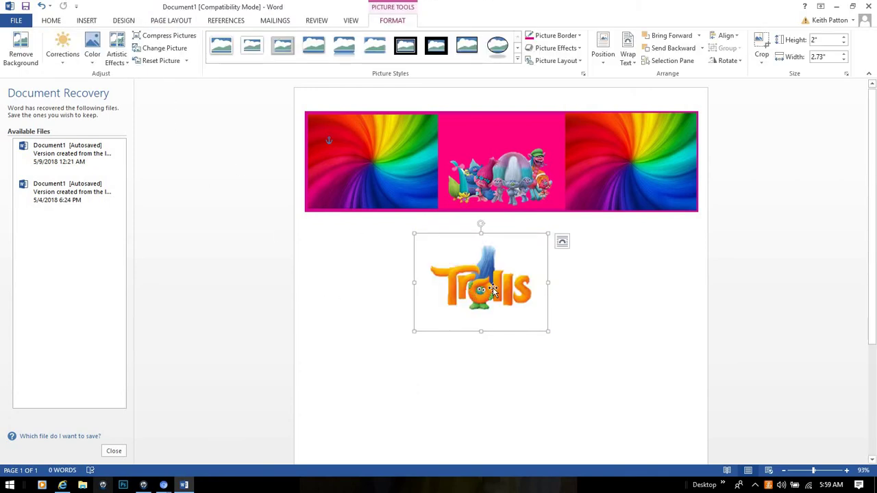
{"action": "left_click_drag", "start_coordinate": [541, 241], "coordinate": [496, 277]}
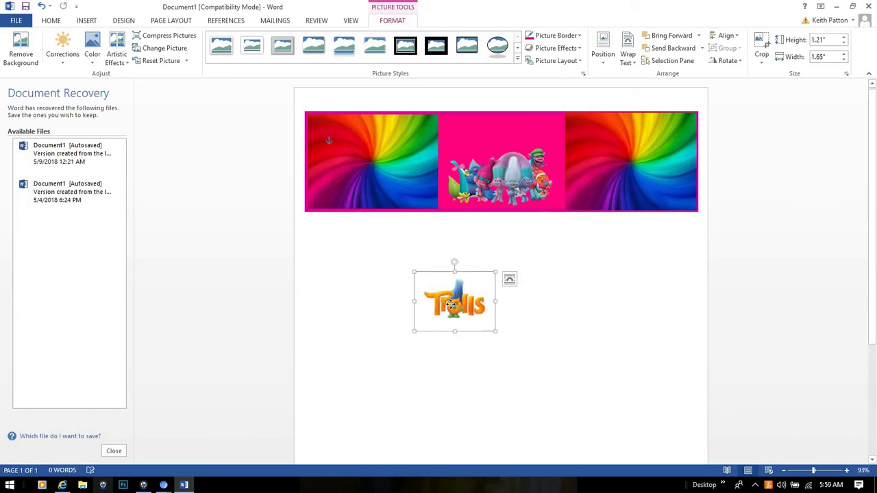
{"action": "left_click_drag", "start_coordinate": [452, 304], "coordinate": [469, 143]}
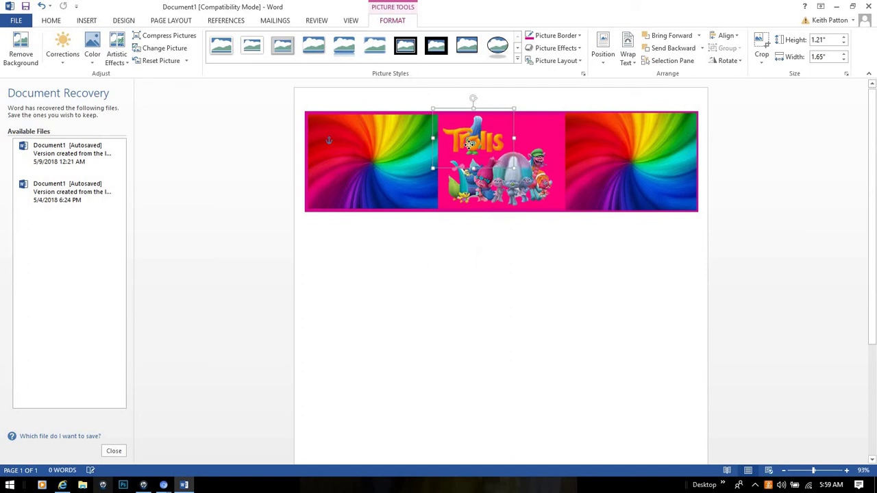
Step: Insert the bar code picture from the Downloads folder onto the page
{"action": "left_click", "coordinate": [444, 241]}
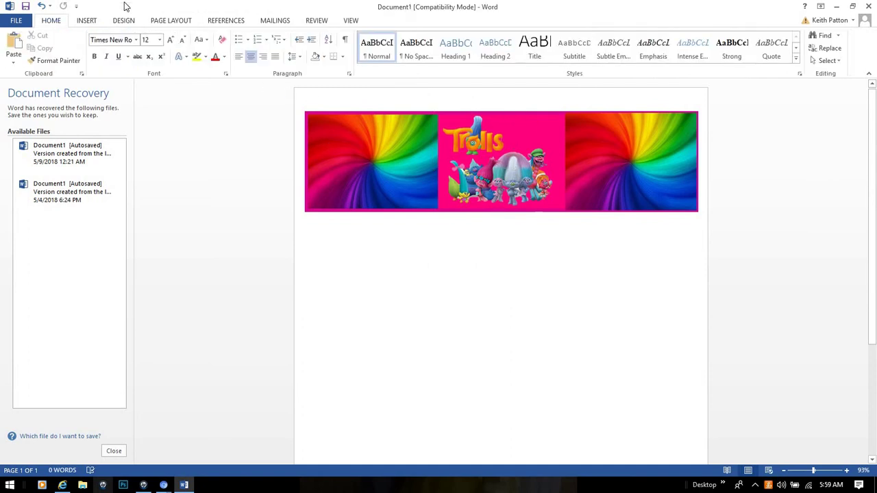
{"action": "left_click", "coordinate": [84, 21]}
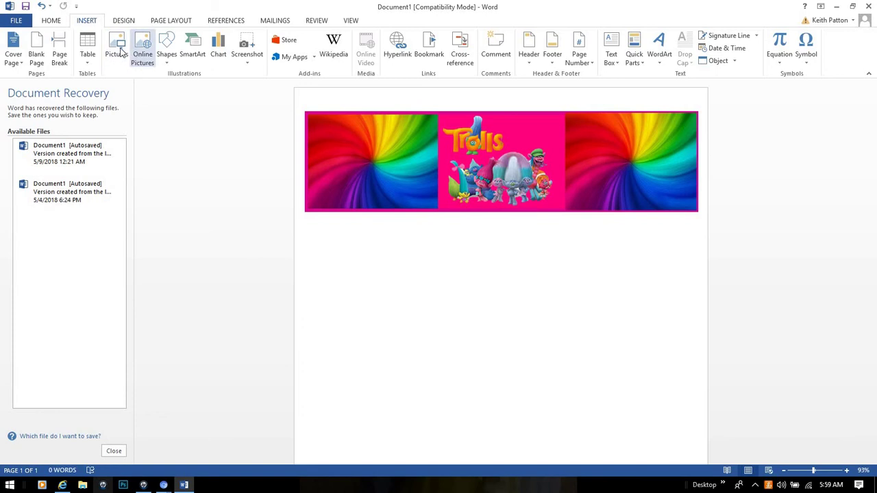
{"action": "left_click", "coordinate": [116, 46]}
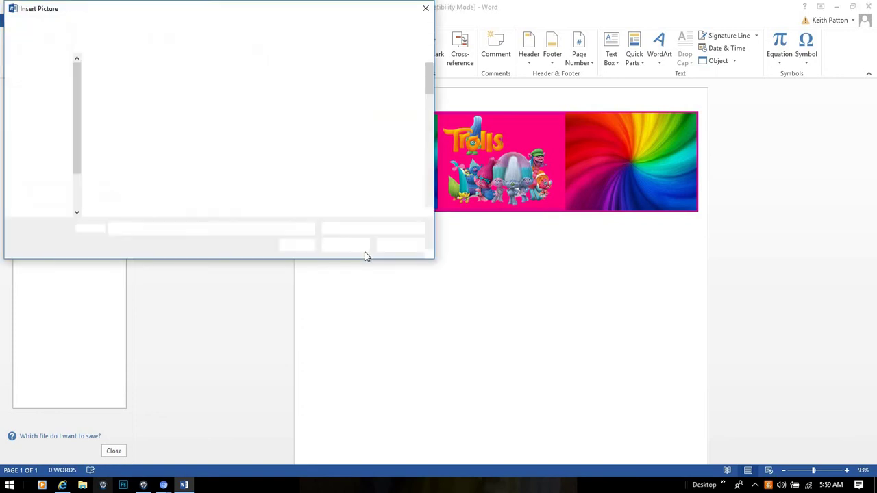
{"action": "left_click_drag", "start_coordinate": [430, 86], "coordinate": [427, 185]}
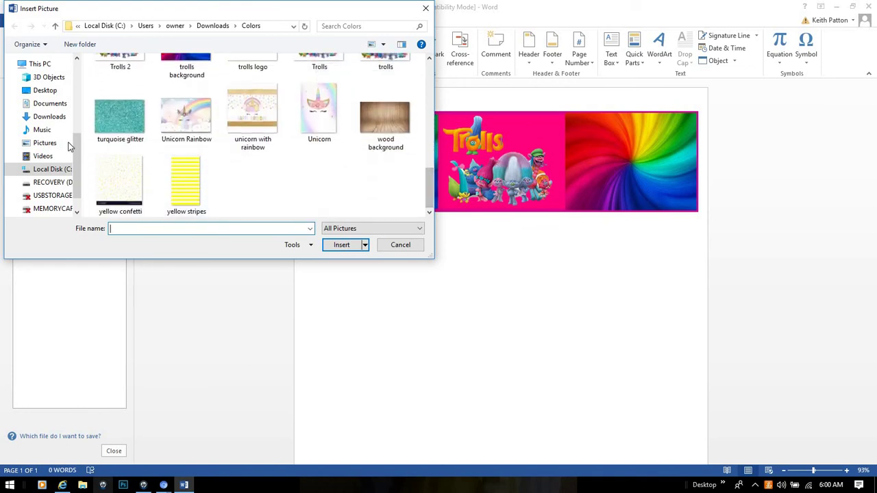
{"action": "left_click_drag", "start_coordinate": [77, 146], "coordinate": [76, 78]}
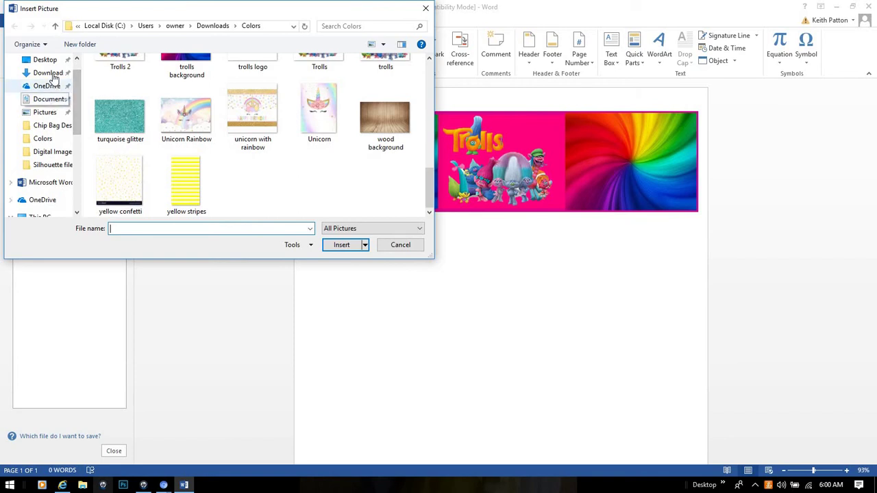
{"action": "left_click", "coordinate": [48, 73]}
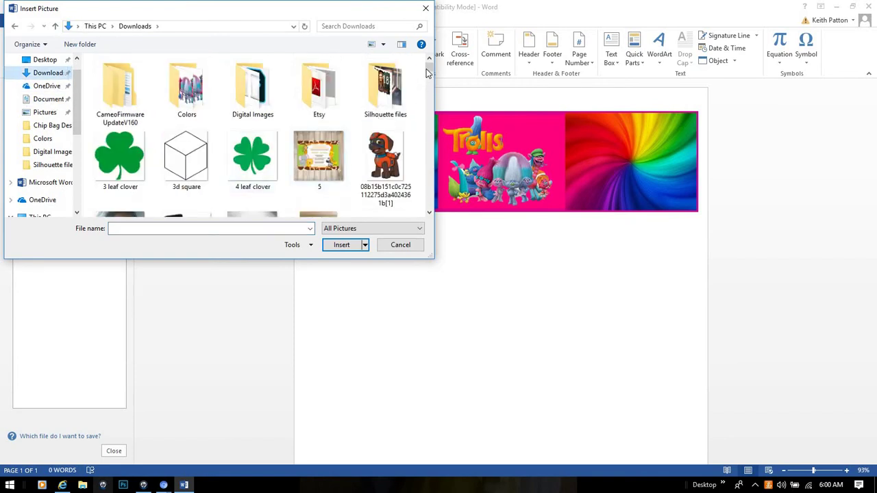
{"action": "left_click_drag", "start_coordinate": [428, 79], "coordinate": [427, 124]}
{"action": "left_click", "coordinate": [121, 137]}
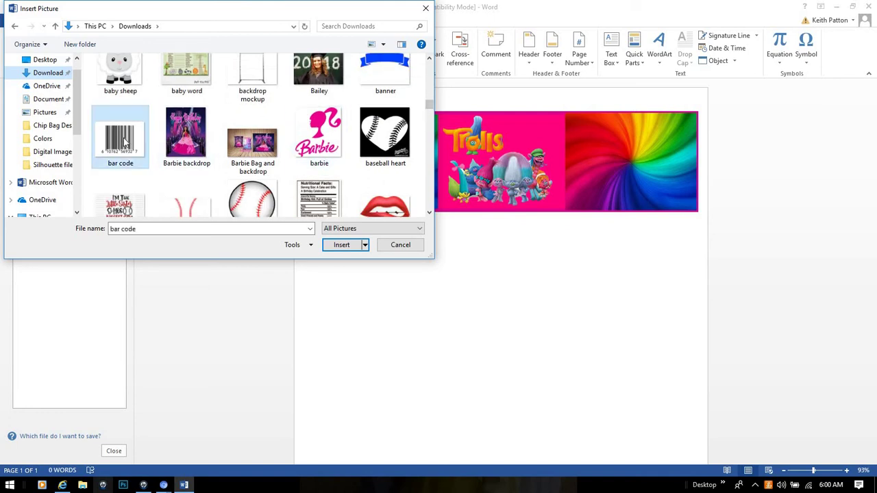
{"action": "left_click", "coordinate": [400, 244]}
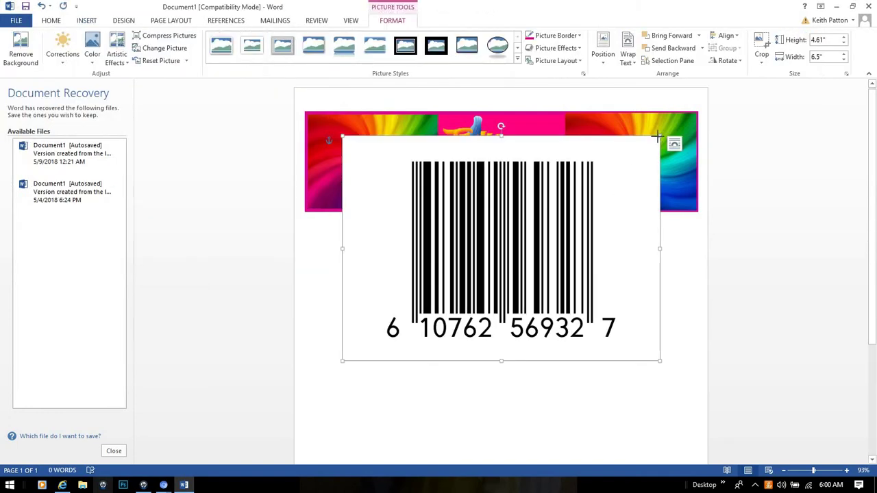
Step: Shrink the barcode picture and crop off its top, left, right and bottom white space
{"action": "left_click_drag", "start_coordinate": [656, 137], "coordinate": [518, 248]}
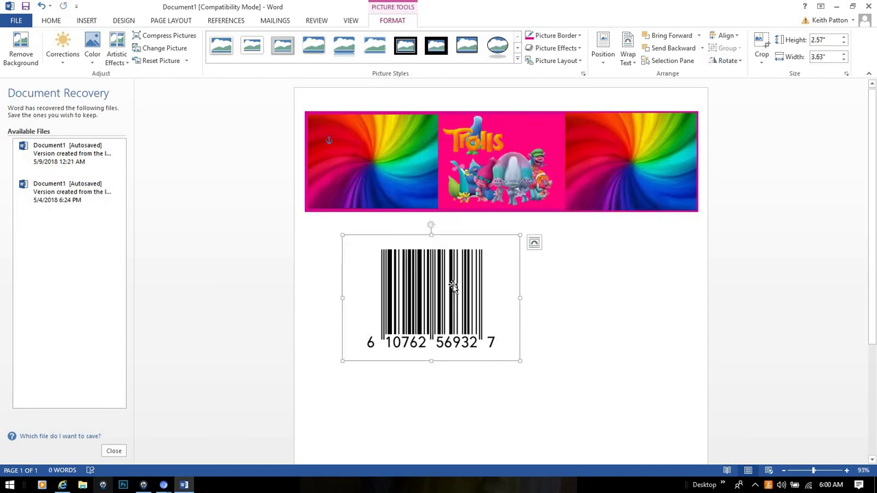
{"action": "left_click", "coordinate": [763, 42]}
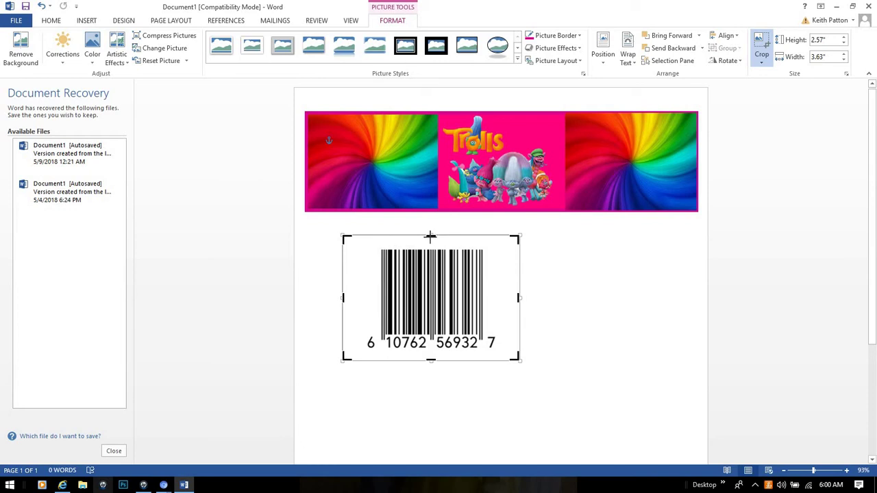
{"action": "left_click_drag", "start_coordinate": [431, 236], "coordinate": [416, 257]}
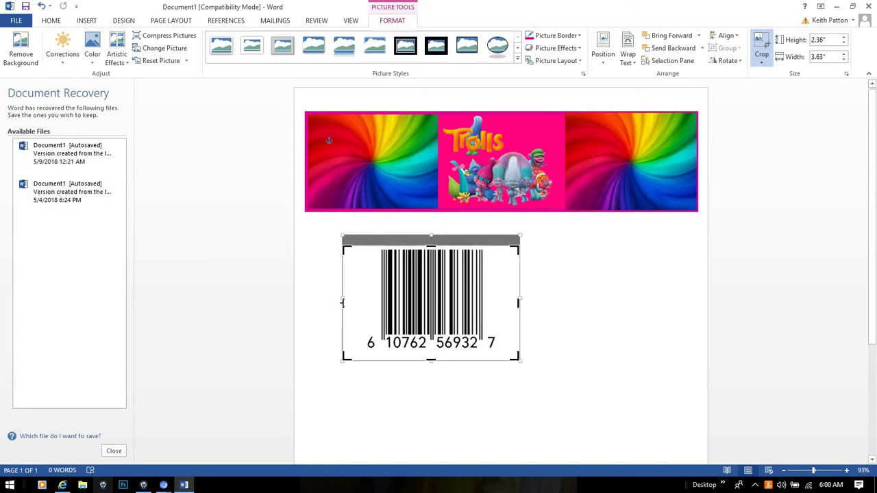
{"action": "left_click_drag", "start_coordinate": [342, 302], "coordinate": [366, 299]}
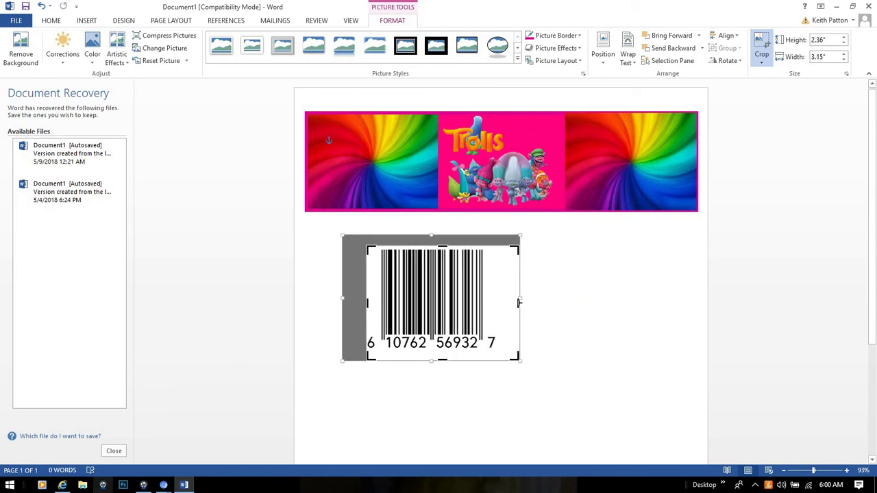
{"action": "left_click_drag", "start_coordinate": [512, 305], "coordinate": [497, 309]}
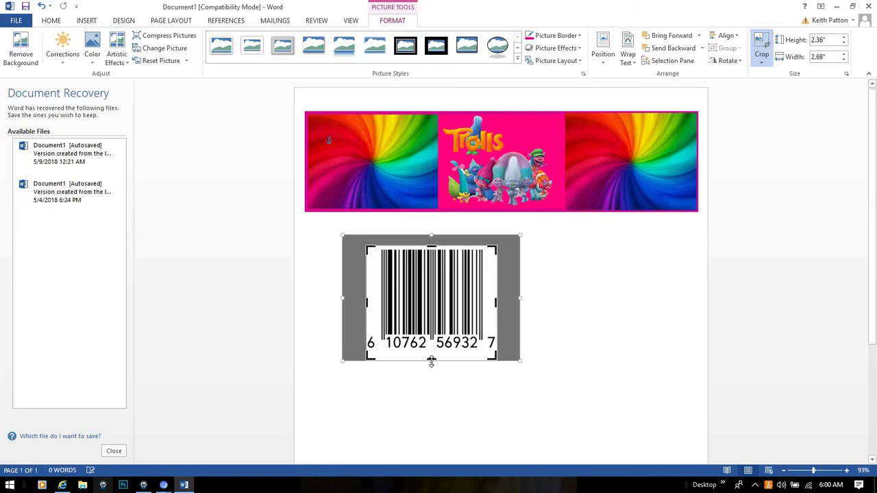
{"action": "left_click_drag", "start_coordinate": [431, 357], "coordinate": [434, 351]}
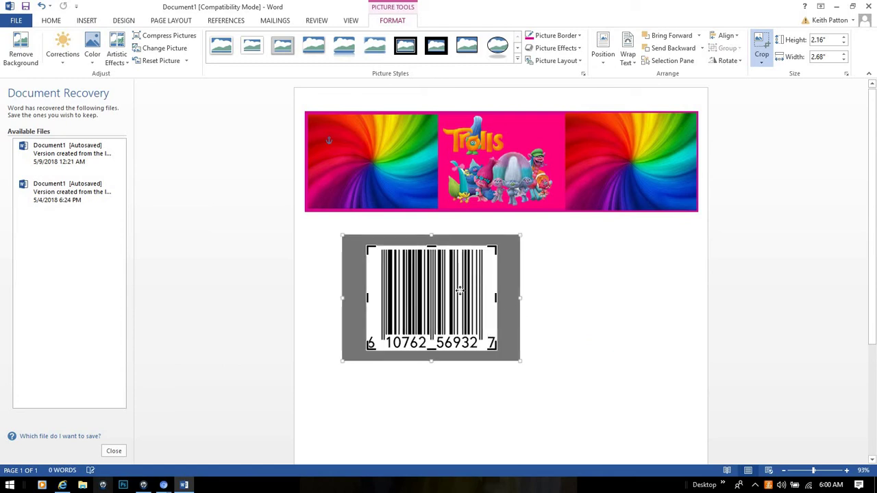
{"action": "left_click", "coordinate": [763, 43]}
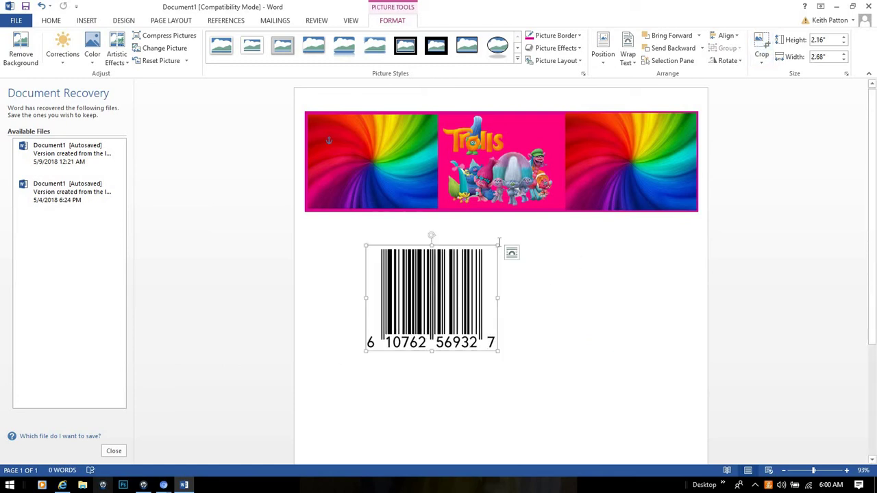
Step: Shrink the barcode and place it on the banner's right rainbow panel, nudged up slightly
{"action": "left_click_drag", "start_coordinate": [498, 245], "coordinate": [444, 291]}
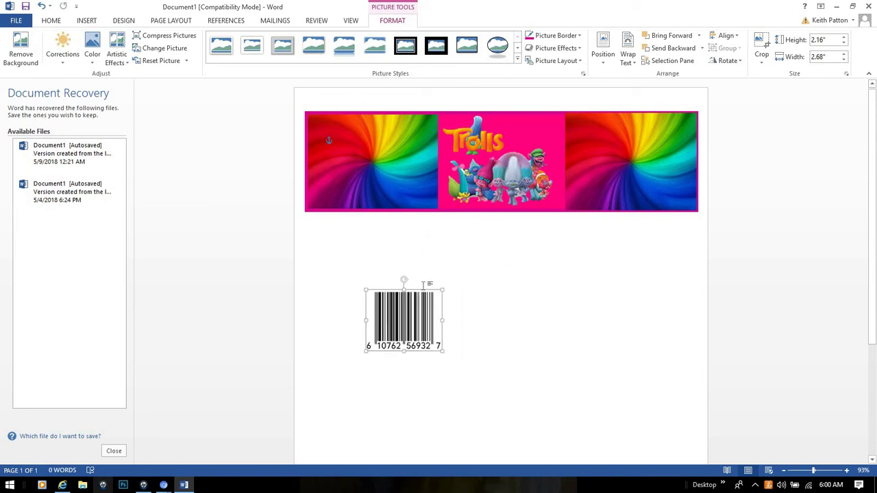
{"action": "mouse_move", "coordinate": [443, 291]}
{"action": "left_mouse_down"}
{"action": "mouse_move", "coordinate": [433, 297]}
{"action": "mouse_move", "coordinate": [634, 181]}
{"action": "left_mouse_up"}
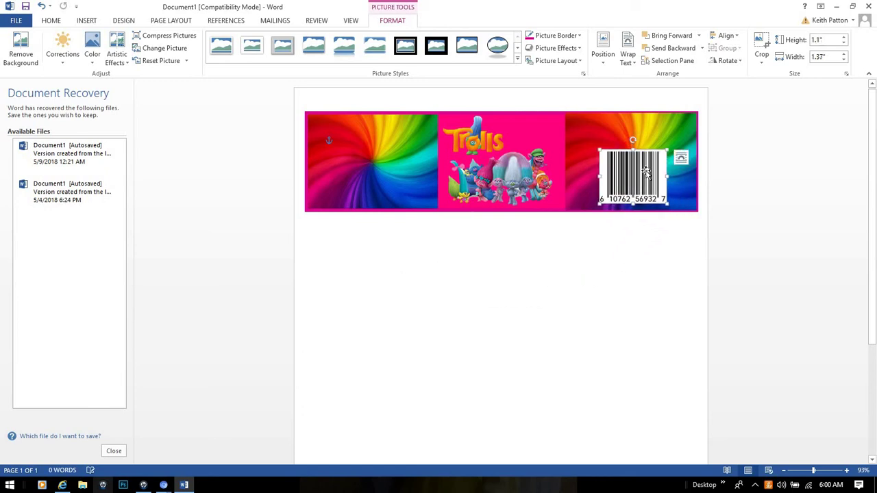
{"action": "key", "text": "Up"}
{"action": "key", "text": "Up"}
{"action": "key", "text": "Up"}
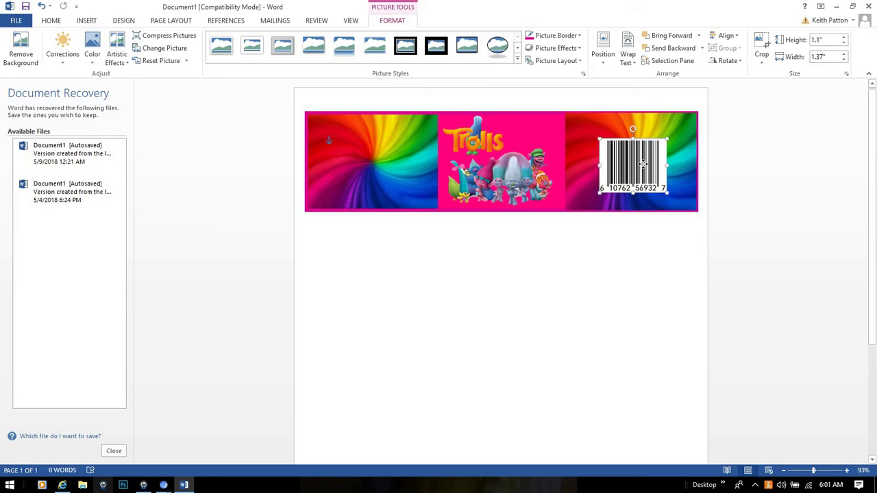
{"action": "key", "text": "Up"}
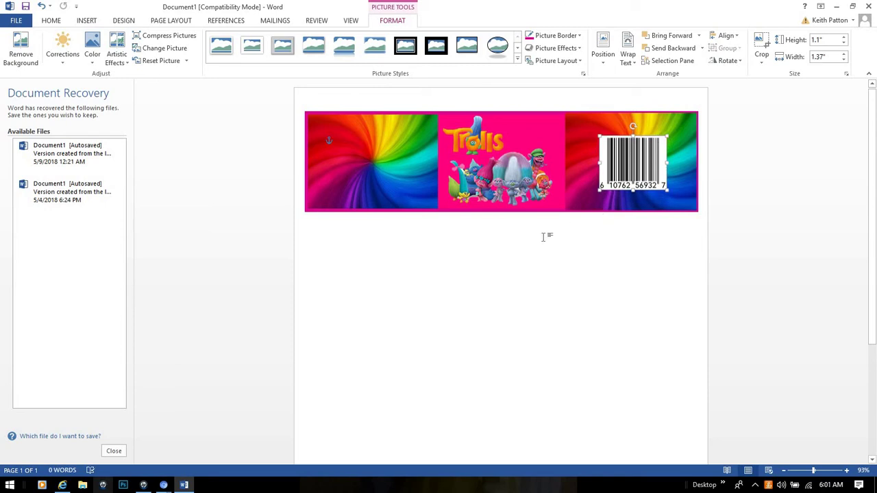
{"action": "left_click", "coordinate": [456, 263]}
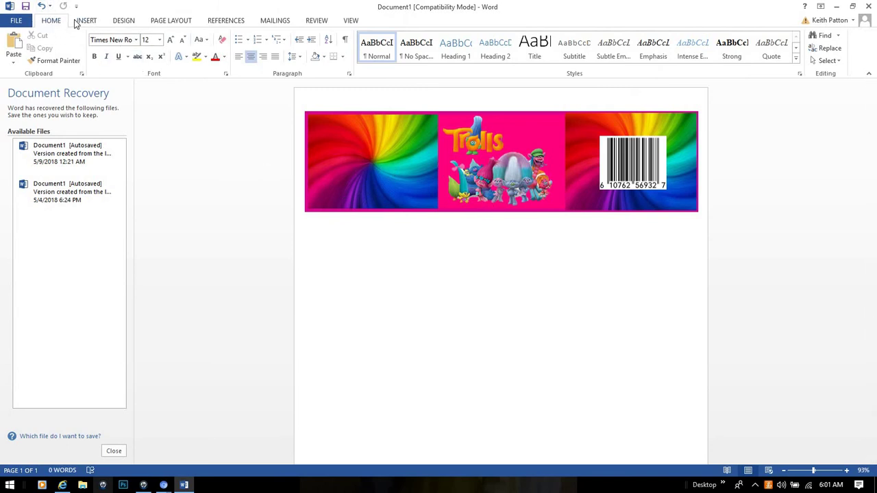
Step: Insert the 'water bottle label' nutrition-facts image from the Downloads folder
{"action": "left_click", "coordinate": [80, 21]}
{"action": "left_click", "coordinate": [120, 46]}
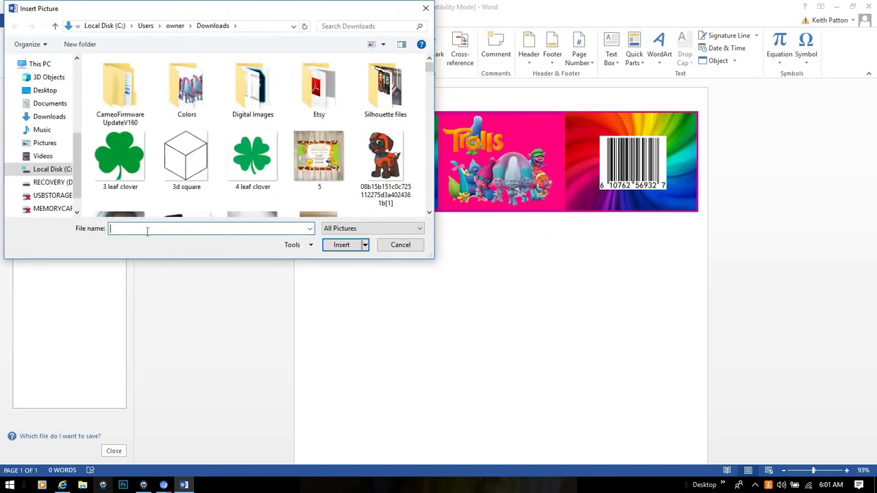
{"action": "scroll", "coordinate": [424, 94], "scroll_direction": "down", "scroll_amount": 5}
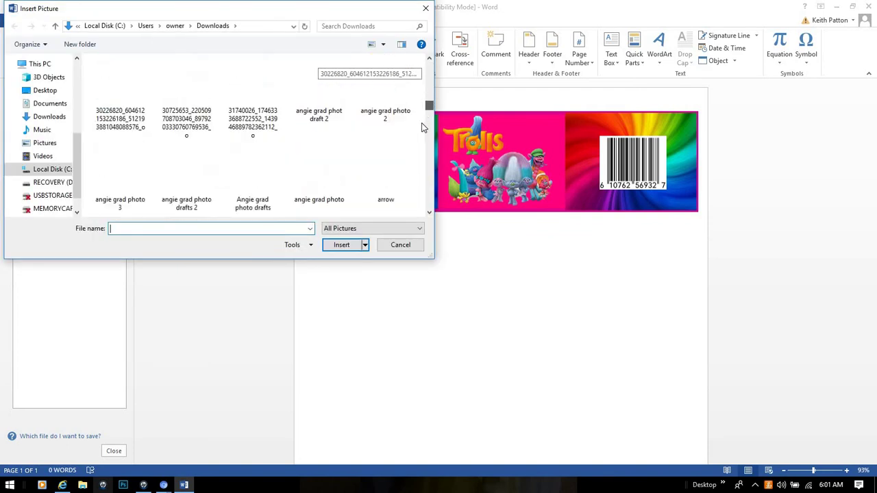
{"action": "scroll", "coordinate": [422, 110], "scroll_direction": "down", "scroll_amount": 3}
{"action": "scroll", "coordinate": [421, 141], "scroll_direction": "down", "scroll_amount": 3}
{"action": "scroll", "coordinate": [423, 152], "scroll_direction": "down", "scroll_amount": 3}
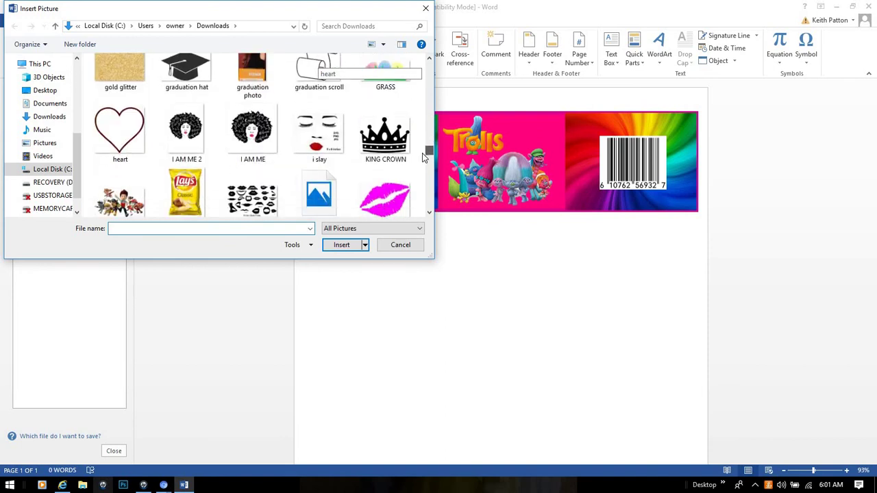
{"action": "mouse_move", "coordinate": [422, 153]}
{"action": "left_mouse_down"}
{"action": "mouse_move", "coordinate": [423, 211]}
{"action": "mouse_move", "coordinate": [423, 175]}
{"action": "mouse_move", "coordinate": [420, 198]}
{"action": "left_mouse_up"}
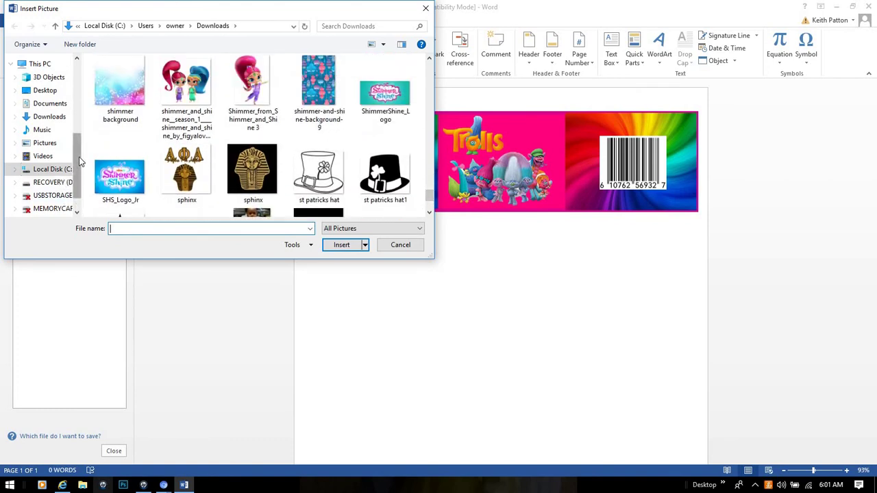
{"action": "scroll", "coordinate": [75, 102], "scroll_direction": "up", "scroll_amount": 2}
{"action": "scroll", "coordinate": [68, 100], "scroll_direction": "up", "scroll_amount": 3}
{"action": "left_click", "coordinate": [54, 74]}
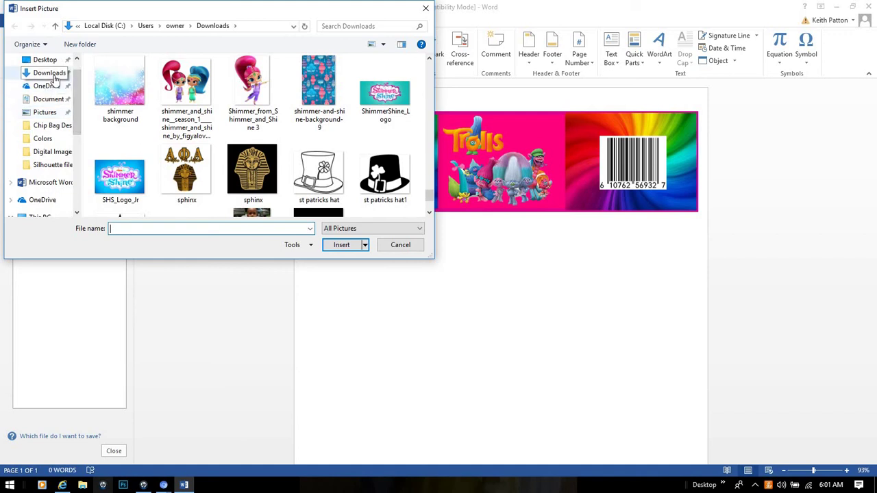
{"action": "mouse_move", "coordinate": [430, 72]}
{"action": "left_mouse_down"}
{"action": "mouse_move", "coordinate": [424, 204]}
{"action": "mouse_move", "coordinate": [408, 207]}
{"action": "left_mouse_up"}
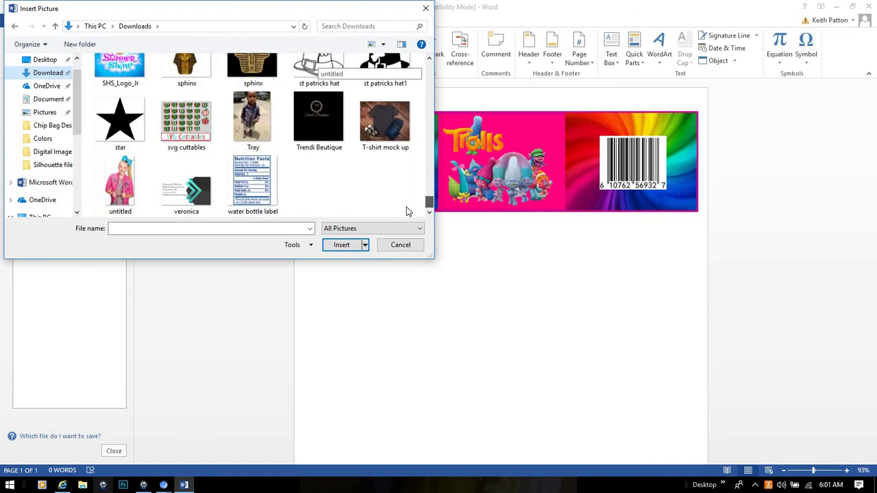
{"action": "double_click", "coordinate": [277, 198]}
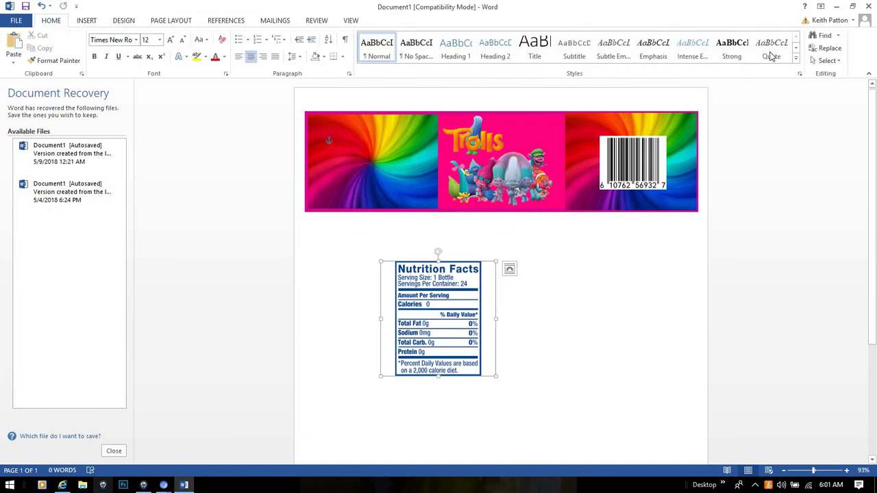
Step: Crop the white margins off the left and right sides of the Nutrition Facts picture
{"action": "left_click", "coordinate": [761, 42]}
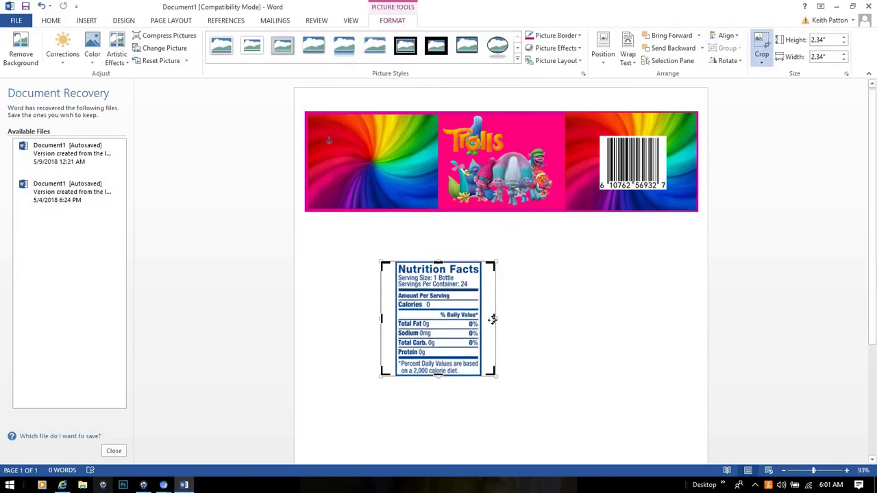
{"action": "left_click_drag", "start_coordinate": [483, 320], "coordinate": [482, 320]}
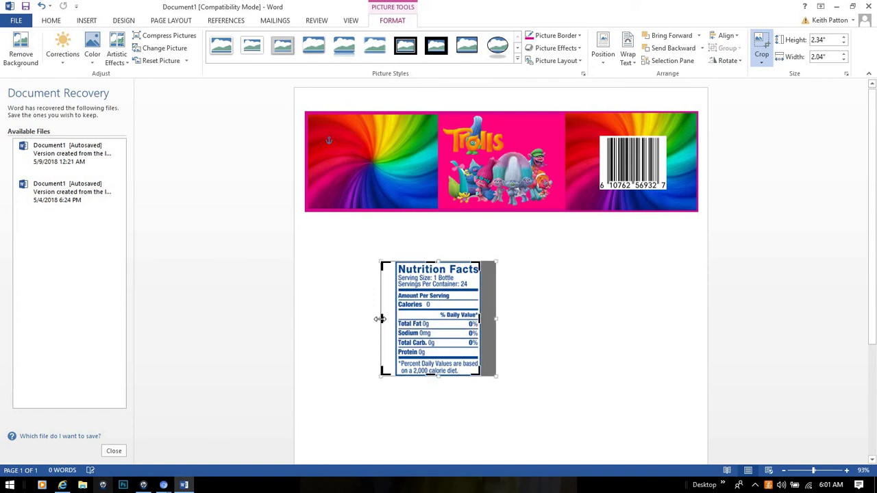
{"action": "left_click_drag", "start_coordinate": [381, 318], "coordinate": [396, 318]}
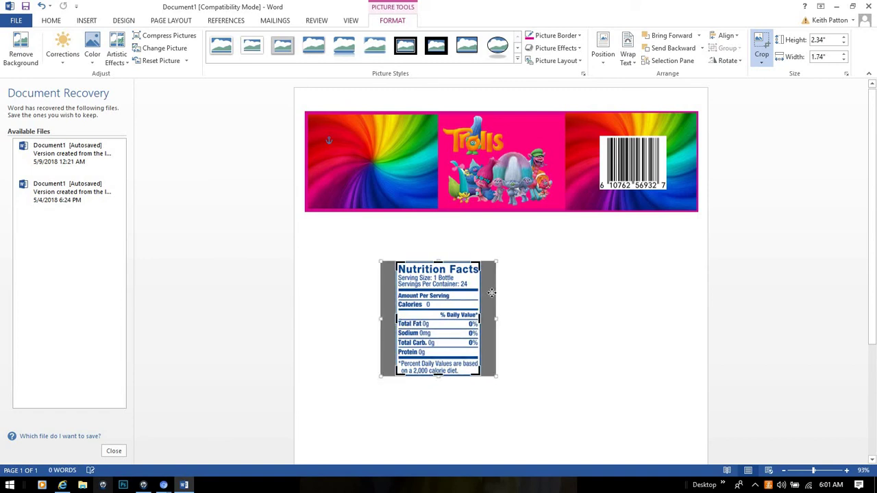
{"action": "left_click", "coordinate": [761, 42]}
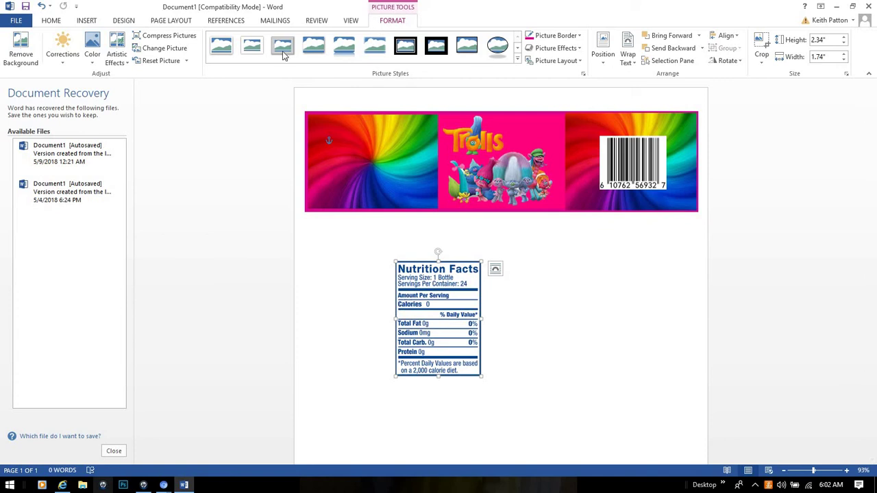
Step: Give the nutrition label a thick green outline and shrink it slightly
{"action": "left_click", "coordinate": [566, 35]}
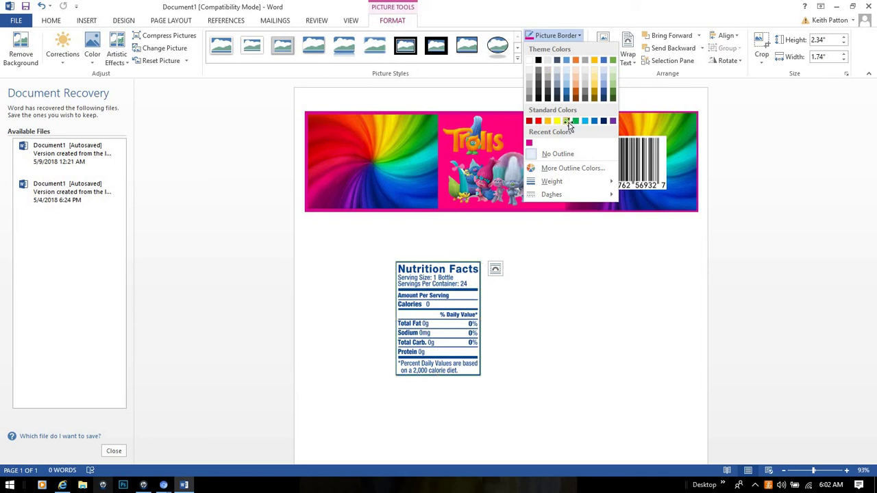
{"action": "left_click", "coordinate": [569, 122]}
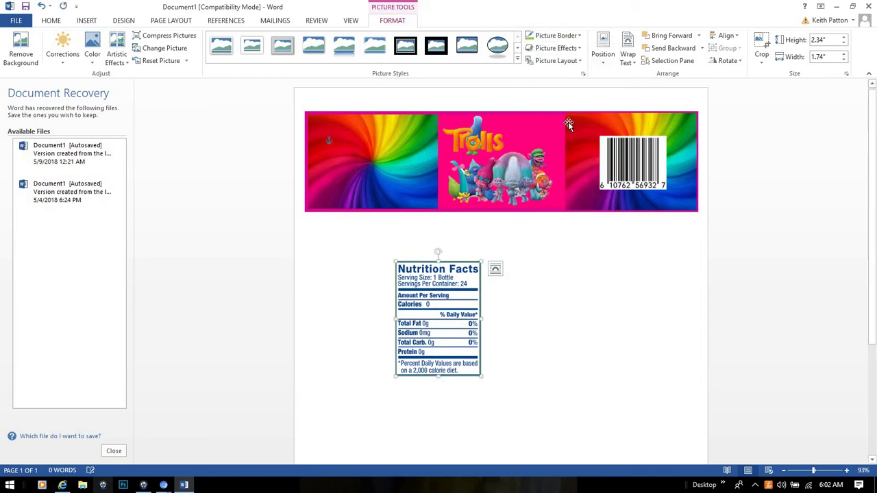
{"action": "left_click", "coordinate": [556, 35]}
{"action": "mouse_move", "coordinate": [562, 181]}
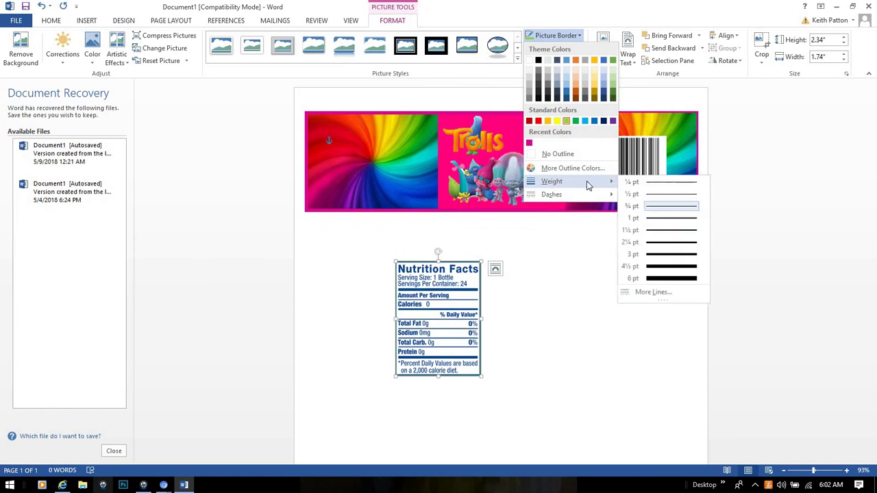
{"action": "left_click", "coordinate": [535, 302]}
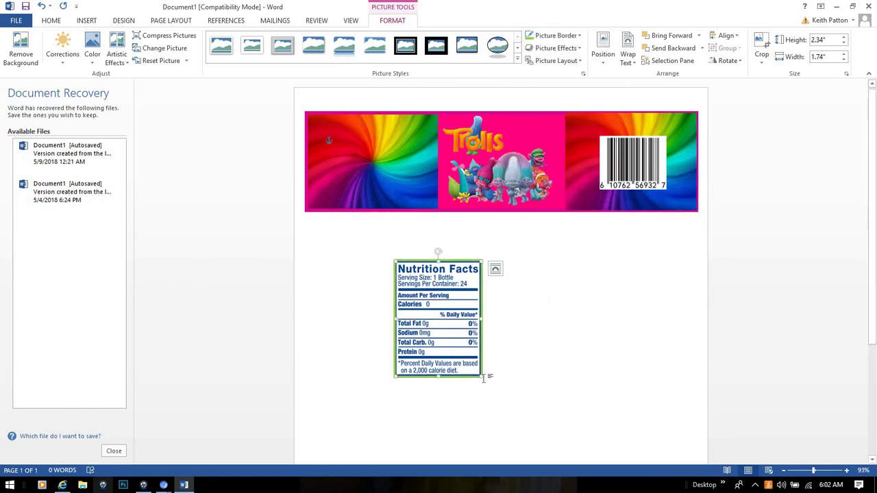
{"action": "mouse_move", "coordinate": [482, 375]}
{"action": "left_mouse_down"}
{"action": "mouse_move", "coordinate": [451, 337]}
{"action": "mouse_move", "coordinate": [395, 168]}
{"action": "mouse_move", "coordinate": [389, 178]}
{"action": "left_mouse_up"}
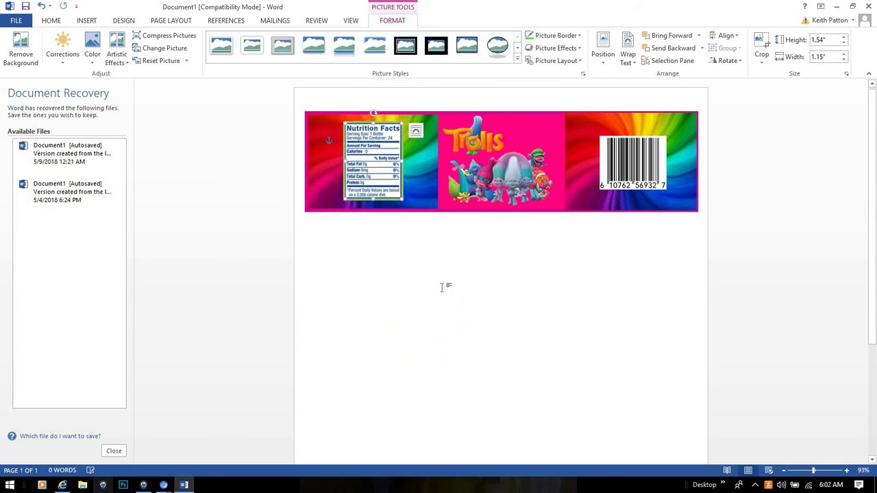
{"action": "left_click", "coordinate": [539, 278]}
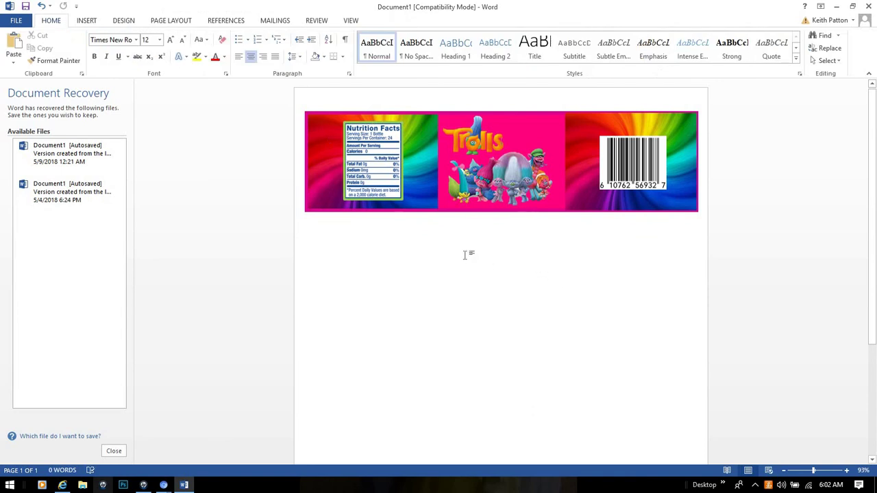
Step: Zoom in on the page, then shrink the barcode slightly and nudge it left and down
{"action": "left_click", "coordinate": [817, 471]}
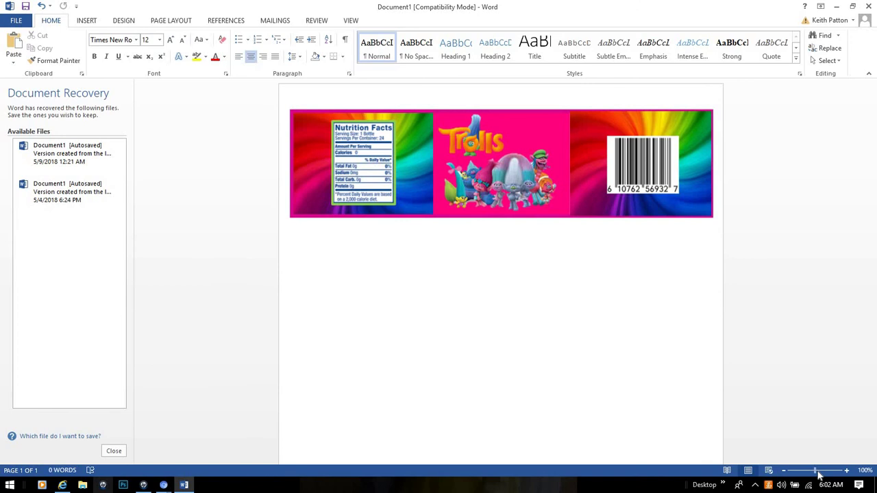
{"action": "left_click_drag", "start_coordinate": [816, 472], "coordinate": [820, 470]}
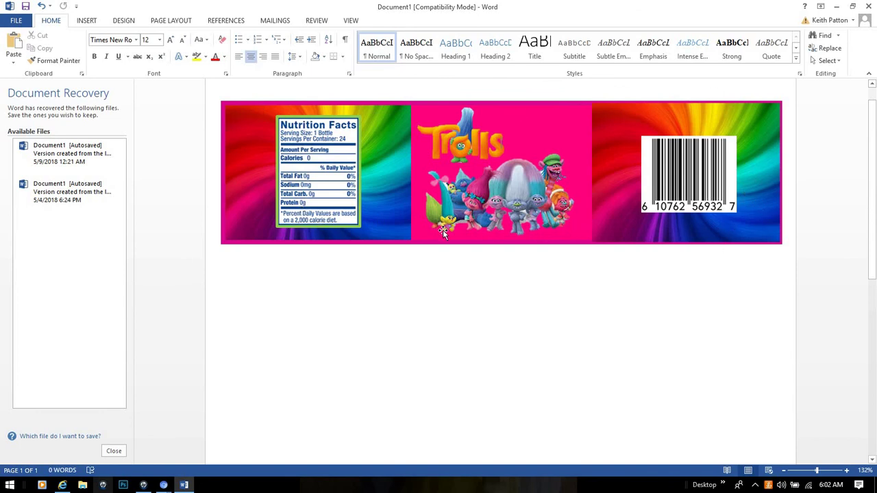
{"action": "left_click", "coordinate": [642, 212]}
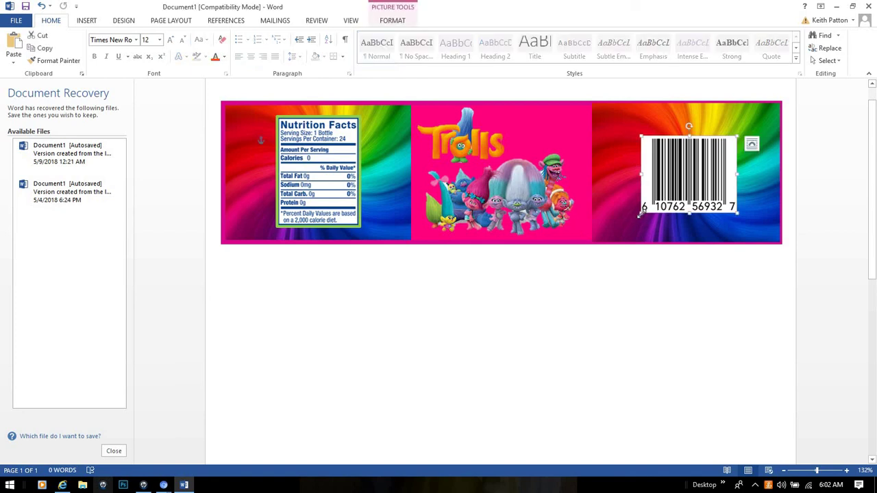
{"action": "left_click_drag", "start_coordinate": [642, 213], "coordinate": [652, 204]}
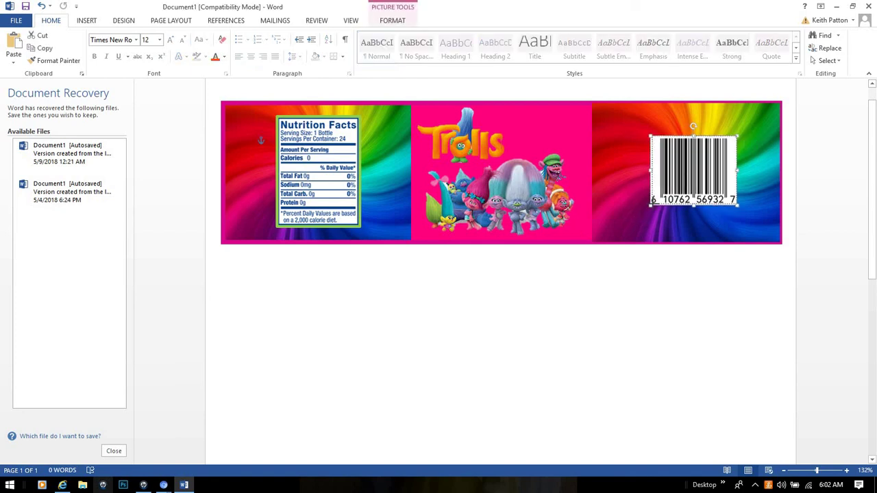
{"action": "left_click_drag", "start_coordinate": [694, 184], "coordinate": [691, 187]}
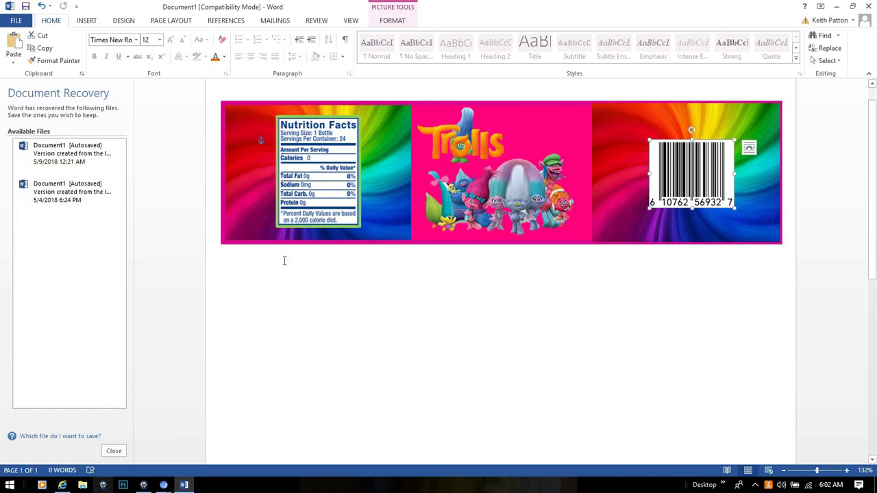
Step: Group the banner, both rainbow panels, nutrition facts, Trolls logo and pink background into one object
{"action": "left_click", "coordinate": [220, 244], "text": "shift"}
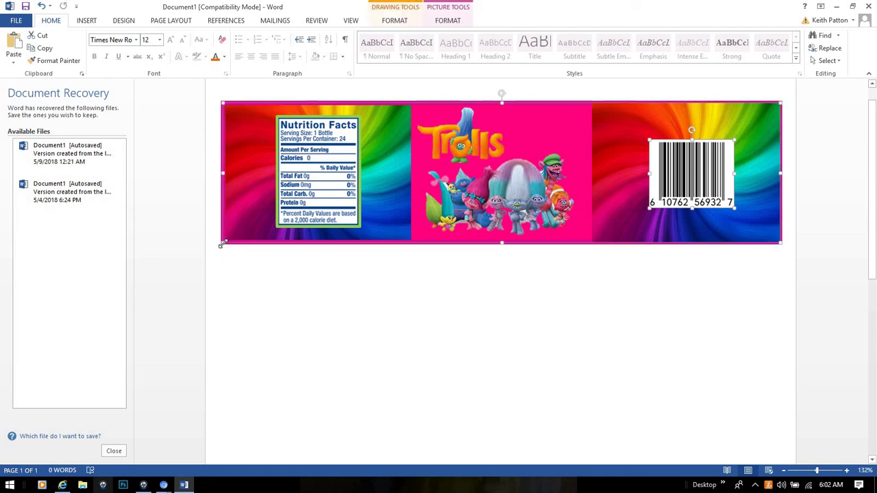
{"action": "left_click", "coordinate": [258, 144], "text": "shift"}
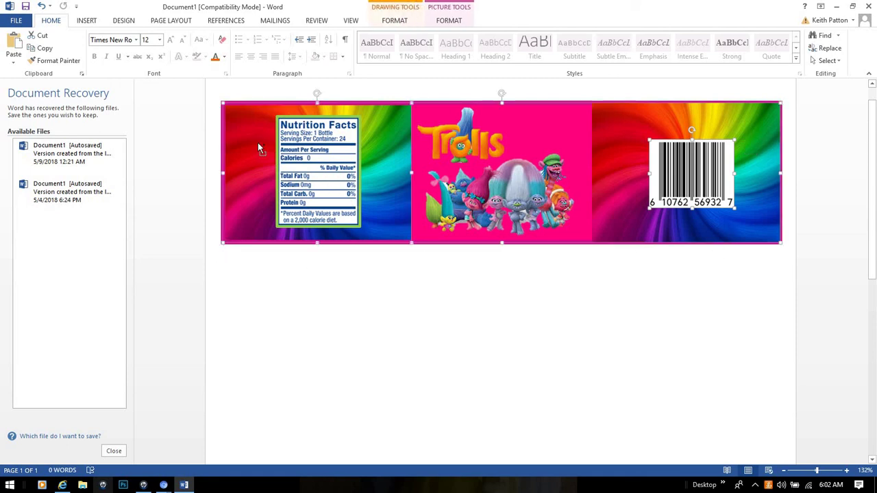
{"action": "left_click", "coordinate": [326, 173], "text": "shift"}
{"action": "left_click", "coordinate": [460, 147], "text": "shift"}
{"action": "left_click", "coordinate": [528, 203], "text": "shift"}
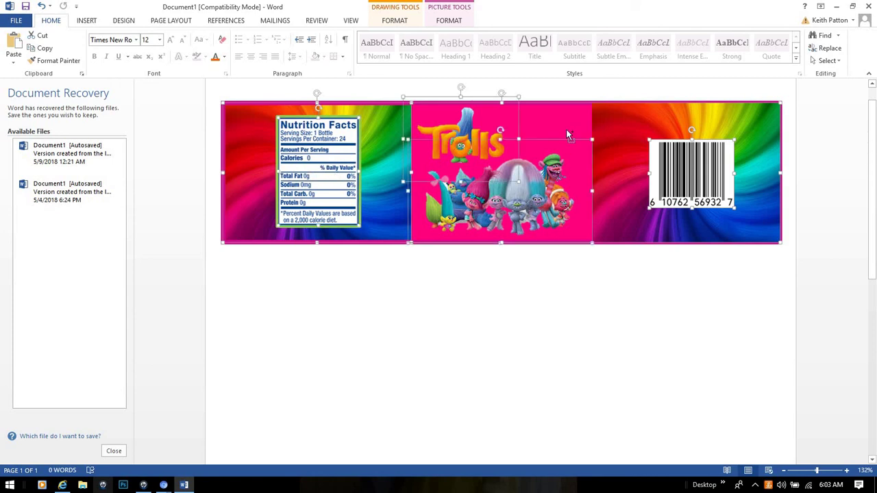
{"action": "left_click", "coordinate": [623, 160], "text": "shift"}
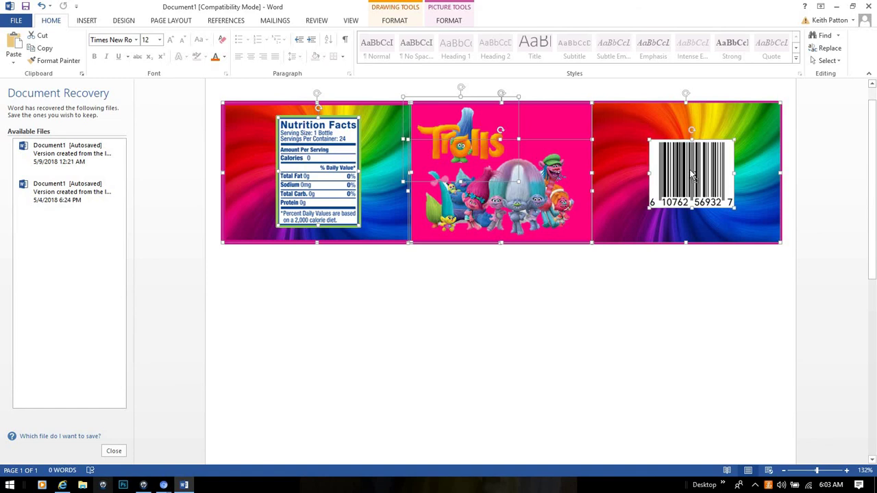
{"action": "left_click", "coordinate": [458, 21]}
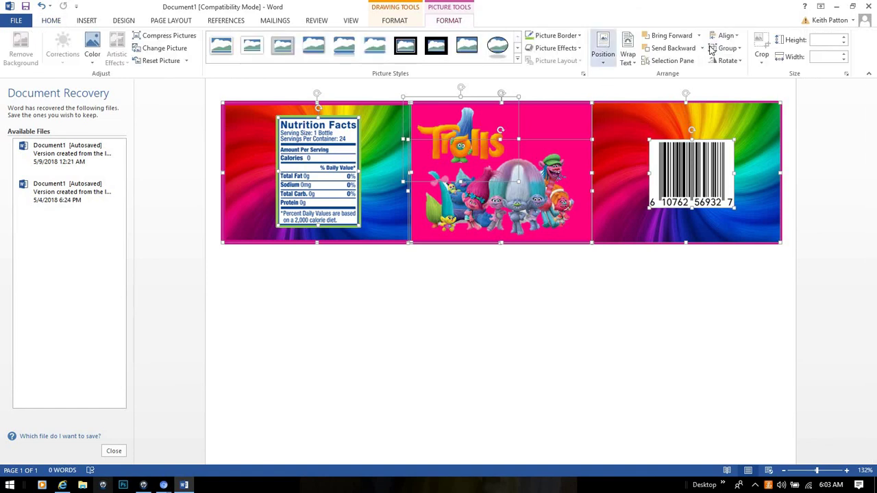
{"action": "left_click", "coordinate": [728, 48]}
{"action": "left_click", "coordinate": [677, 258]}
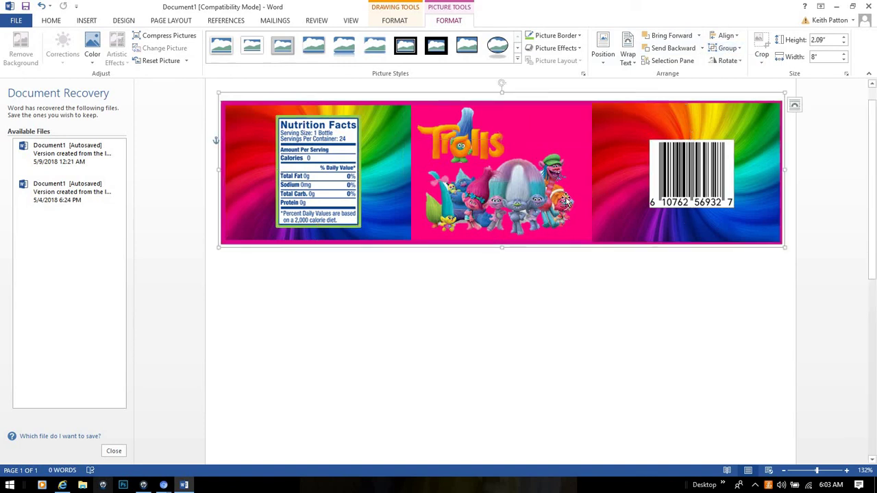
Step: Nudge the grouped label into position, copy it, and paste a first copy
{"action": "left_click_drag", "start_coordinate": [543, 203], "coordinate": [542, 194]}
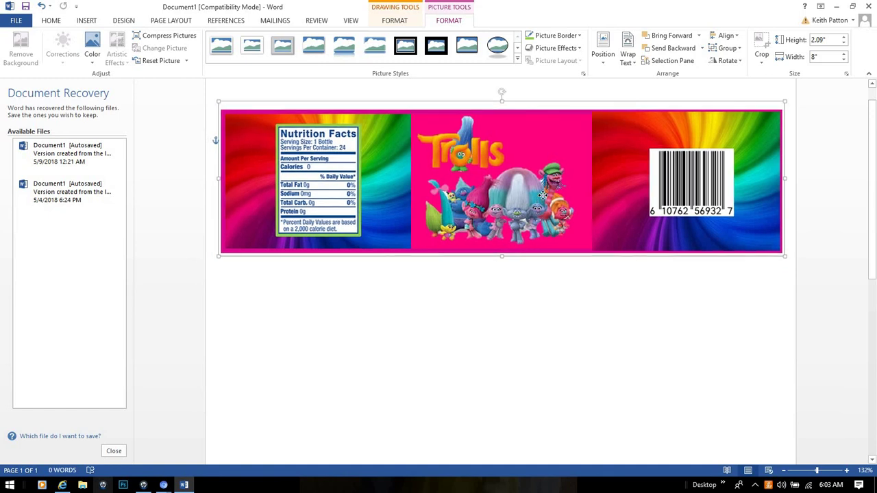
{"action": "key", "text": "Up"}
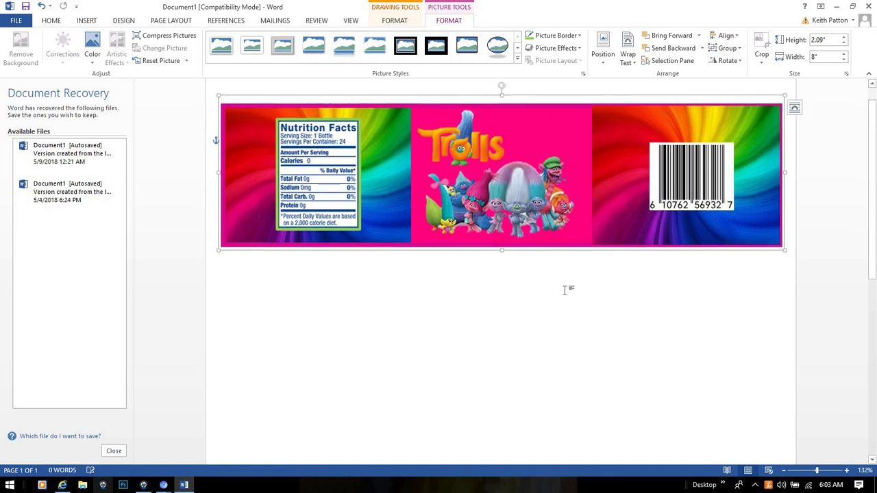
{"action": "right_click", "coordinate": [484, 178]}
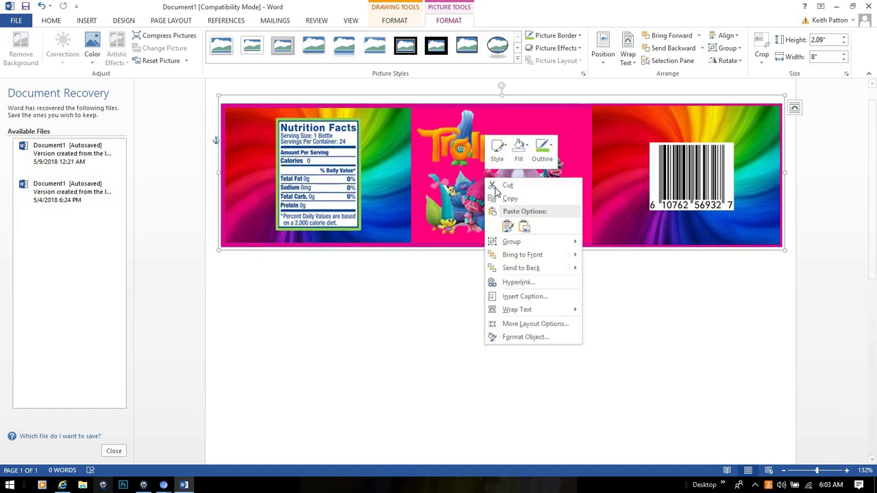
{"action": "left_click", "coordinate": [476, 288]}
{"action": "right_click", "coordinate": [468, 323]}
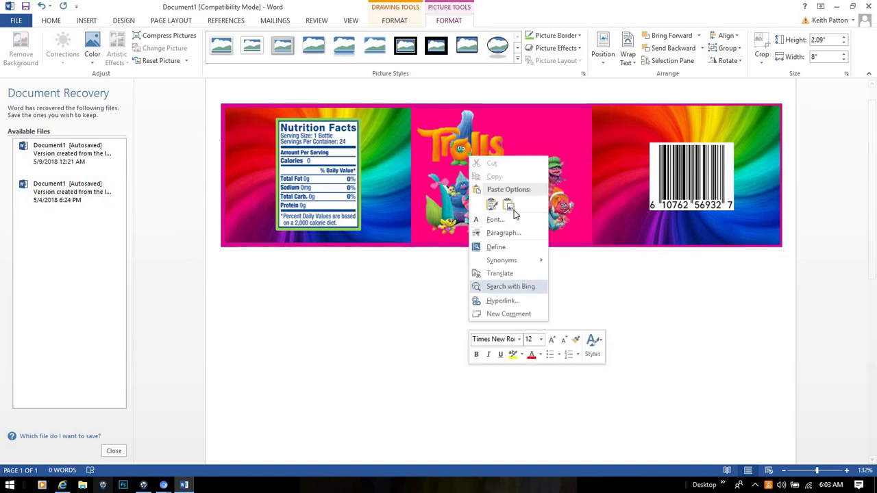
{"action": "left_click", "coordinate": [796, 218]}
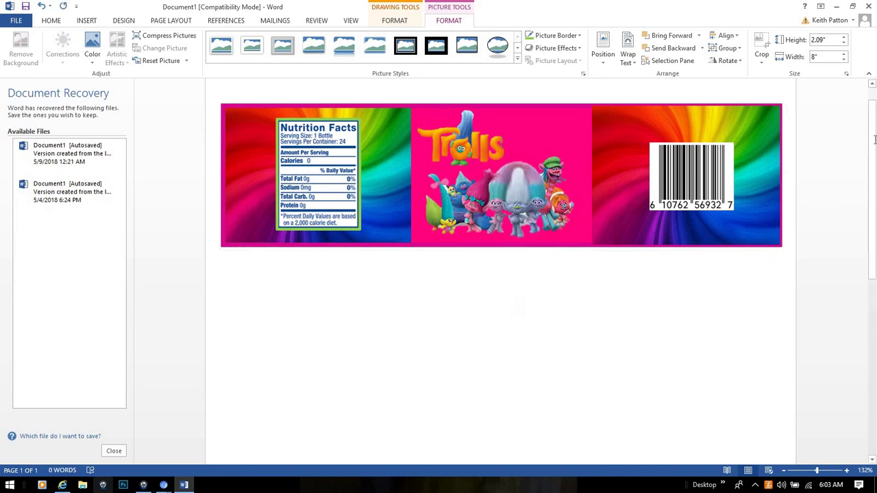
Step: Paste more copies and drag them so three labels stack down the page
{"action": "key", "text": "ctrl+v"}
{"action": "scroll", "coordinate": [507, 206], "scroll_direction": "down", "scroll_amount": 1}
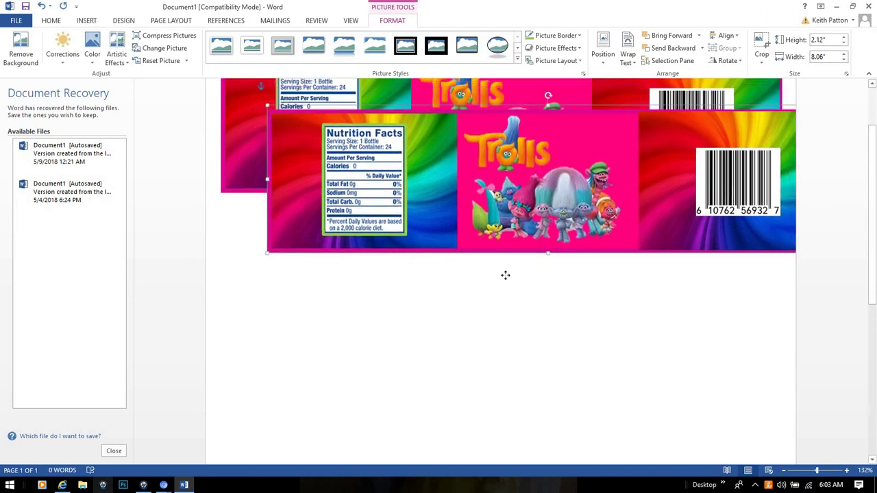
{"action": "left_click_drag", "start_coordinate": [505, 206], "coordinate": [511, 277]}
{"action": "right_click", "coordinate": [527, 324]}
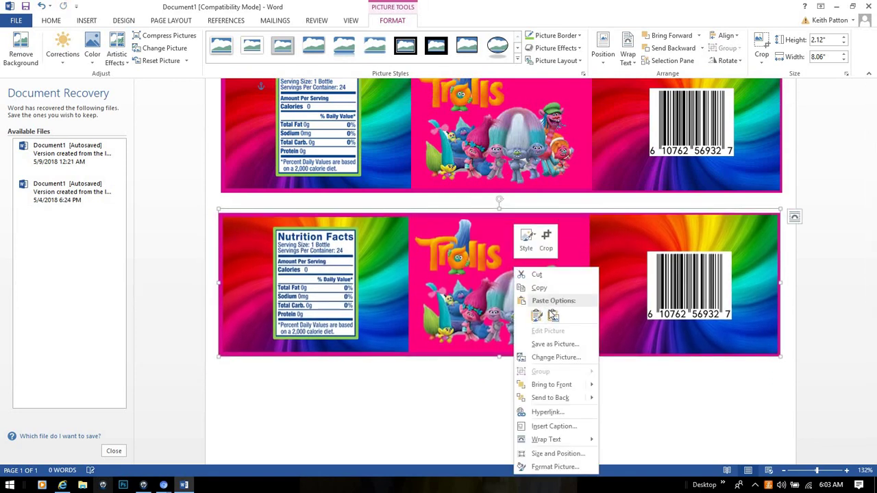
{"action": "key", "text": "Escape"}
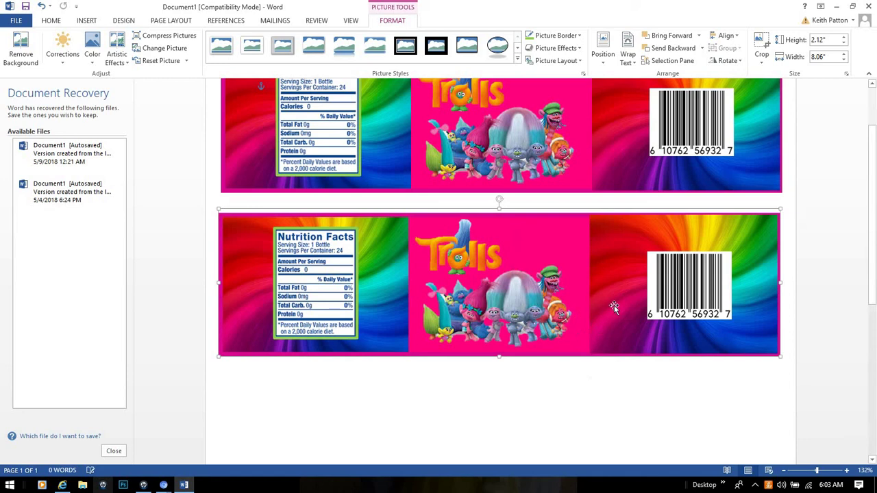
{"action": "key", "text": "ctrl+v"}
{"action": "mouse_move", "coordinate": [672, 148]}
{"action": "left_mouse_down"}
{"action": "mouse_move", "coordinate": [604, 403]}
{"action": "mouse_move", "coordinate": [611, 399]}
{"action": "left_mouse_up"}
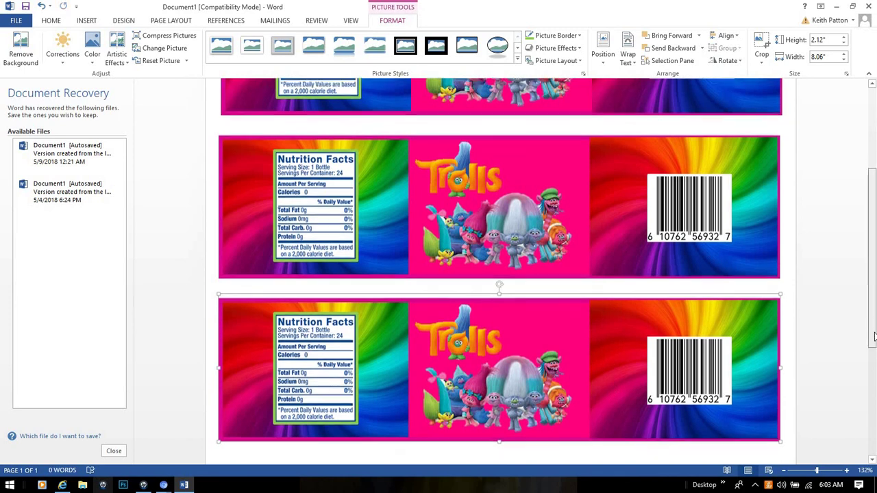
{"action": "scroll", "coordinate": [873, 309], "scroll_direction": "down", "scroll_amount": 5}
{"action": "scroll", "coordinate": [874, 343], "scroll_direction": "up", "scroll_amount": 5}
{"action": "scroll", "coordinate": [870, 274], "scroll_direction": "up", "scroll_amount": 3}
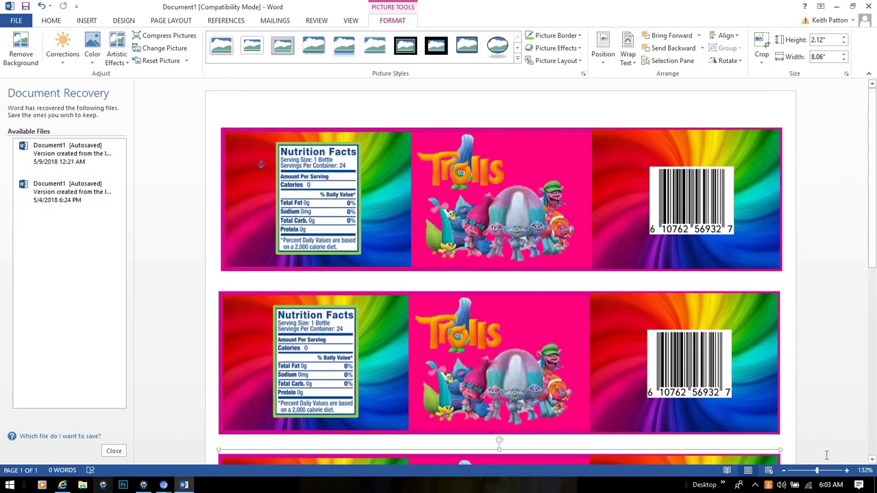
{"action": "left_click_drag", "start_coordinate": [816, 471], "coordinate": [814, 470]}
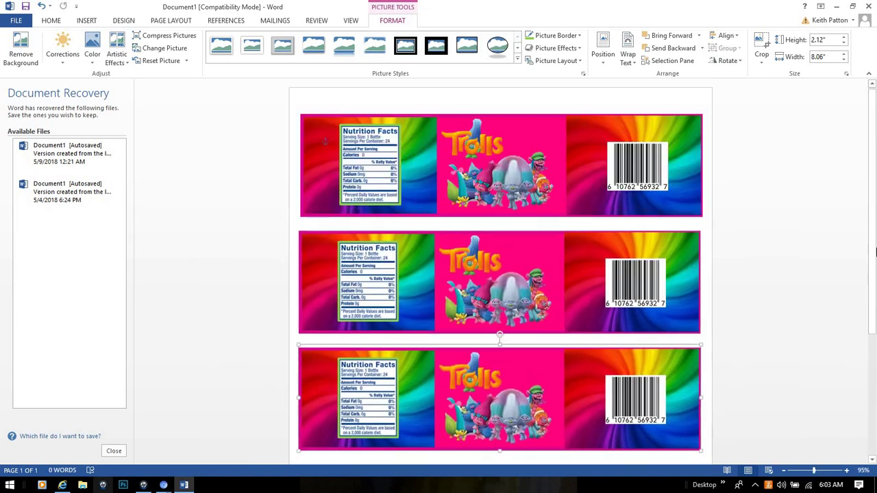
{"action": "scroll", "coordinate": [873, 230], "scroll_direction": "down", "scroll_amount": 1}
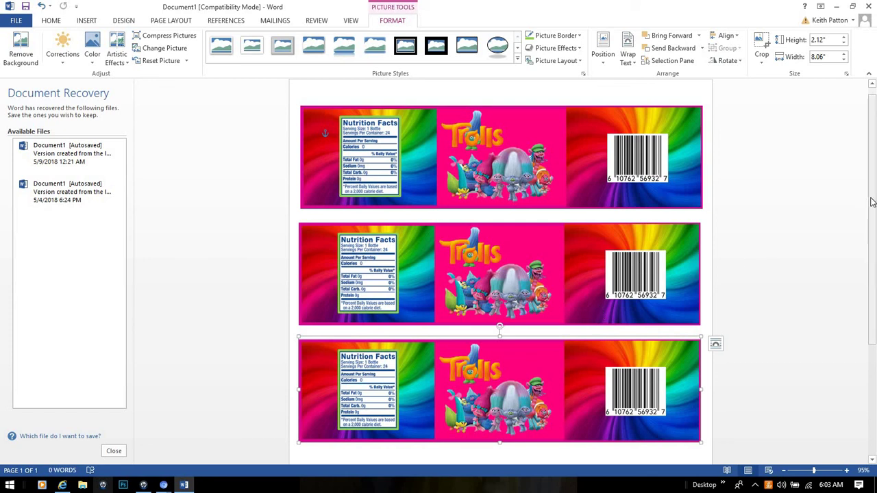
{"action": "scroll", "coordinate": [871, 196], "scroll_direction": "up", "scroll_amount": 1}
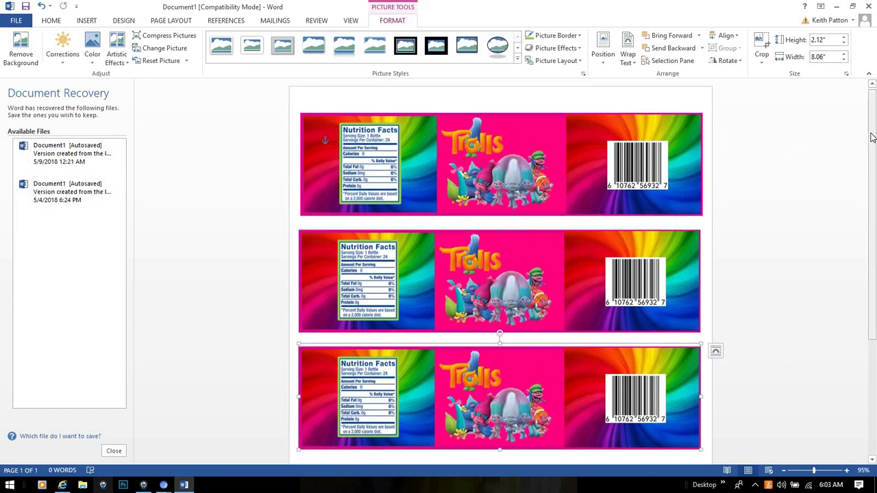
{"action": "scroll", "coordinate": [788, 123], "scroll_direction": "down", "scroll_amount": 1}
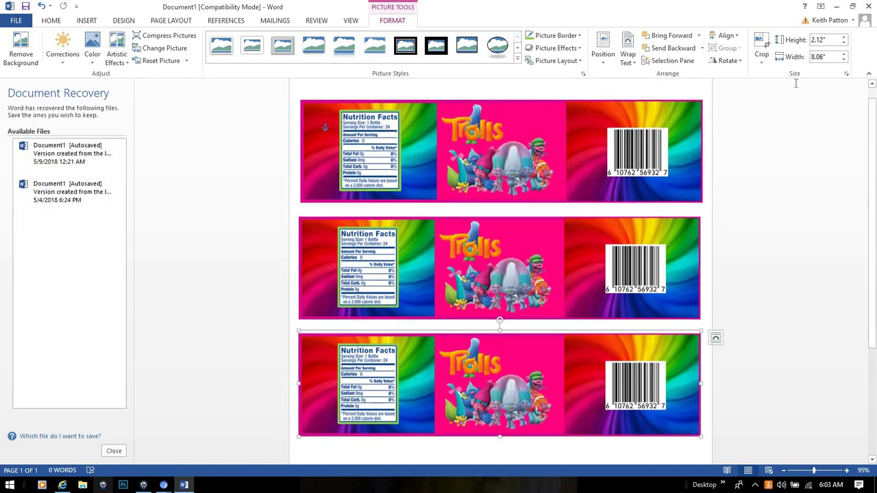